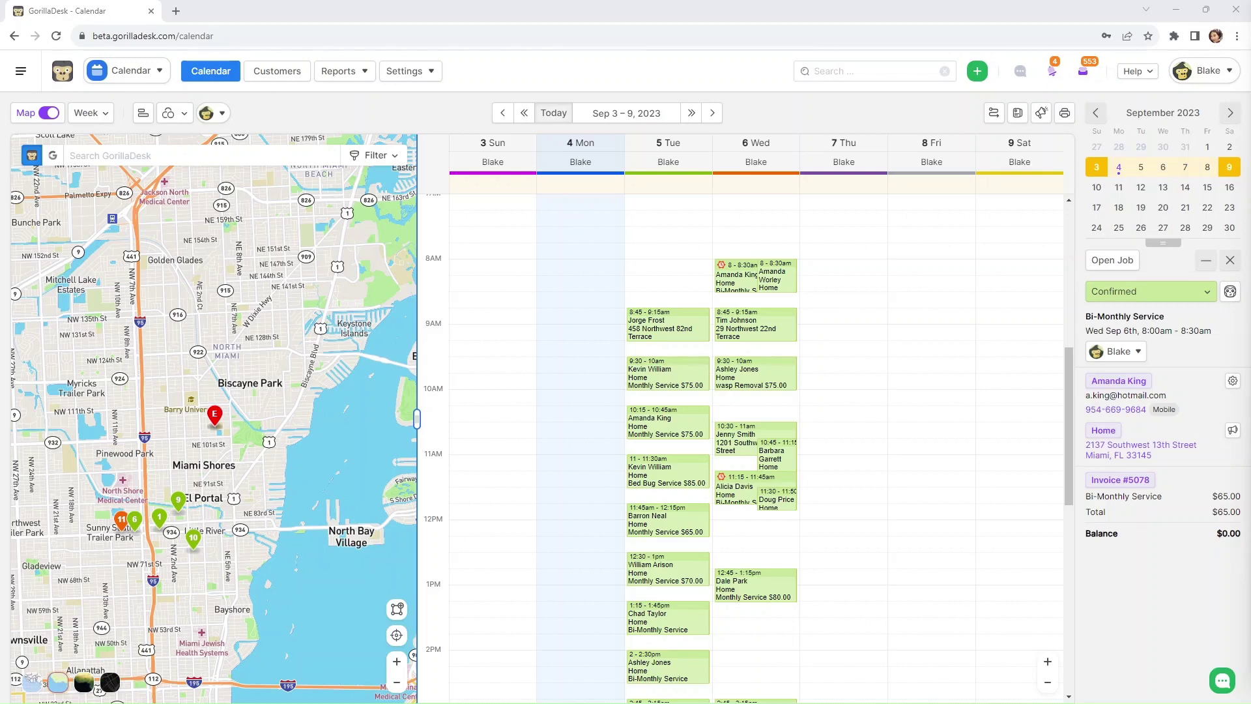
- Open the Wednesday 8 am job's full details, check its extra actions, then collapse it to the sidebar
{"action": "double_click", "coordinate": [727, 281]}
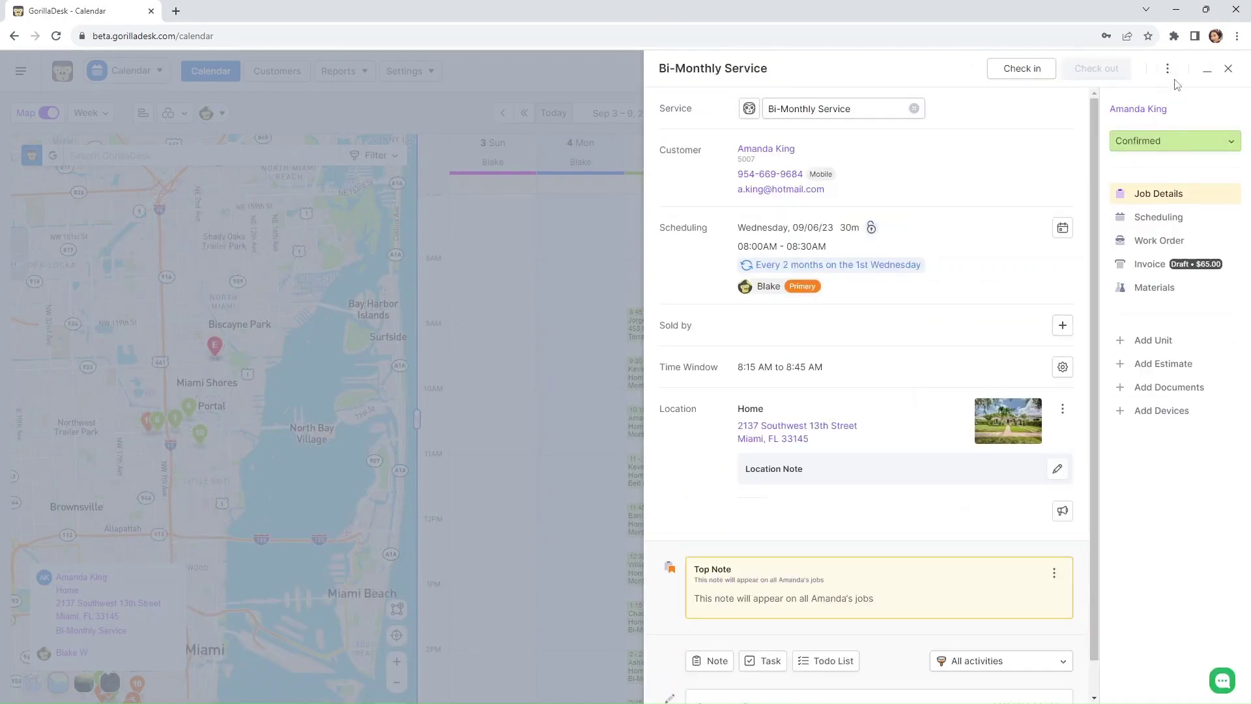
{"action": "left_click", "coordinate": [1168, 71]}
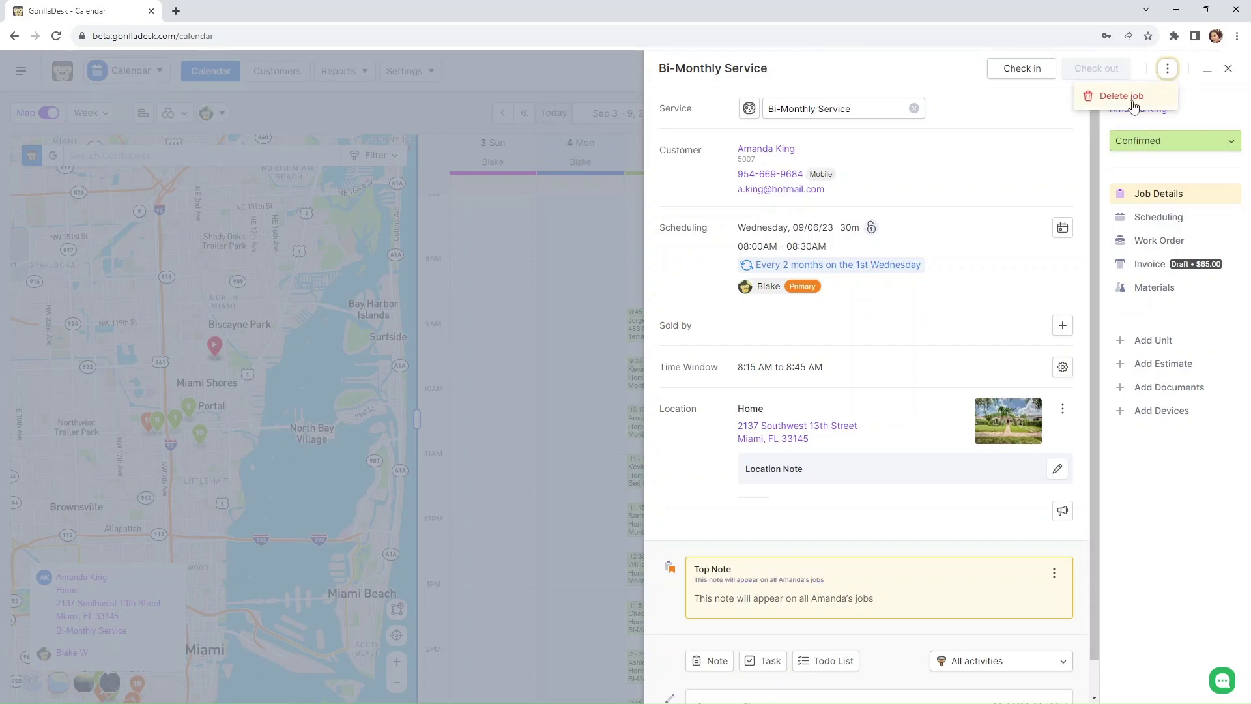
{"action": "left_click", "coordinate": [1227, 69]}
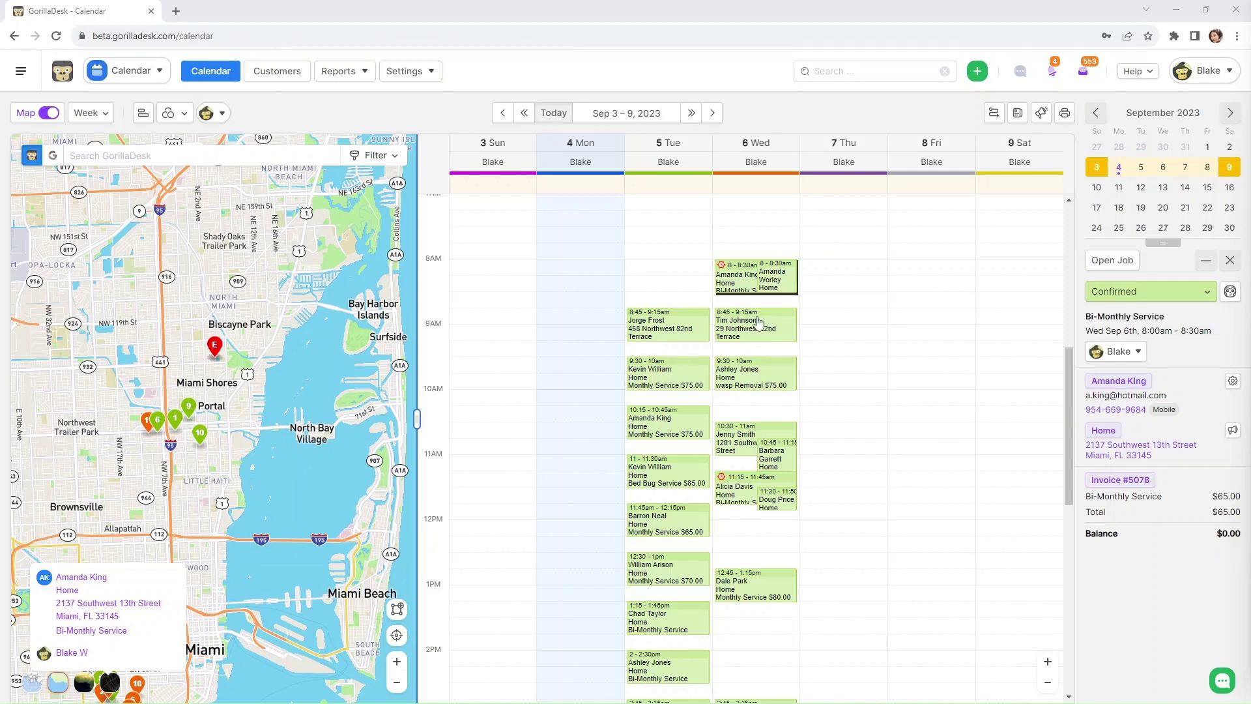
- Search for the customer by name and open their Account details for editing
{"action": "left_click", "coordinate": [869, 73]}
{"action": "type", "text": "jenny"}
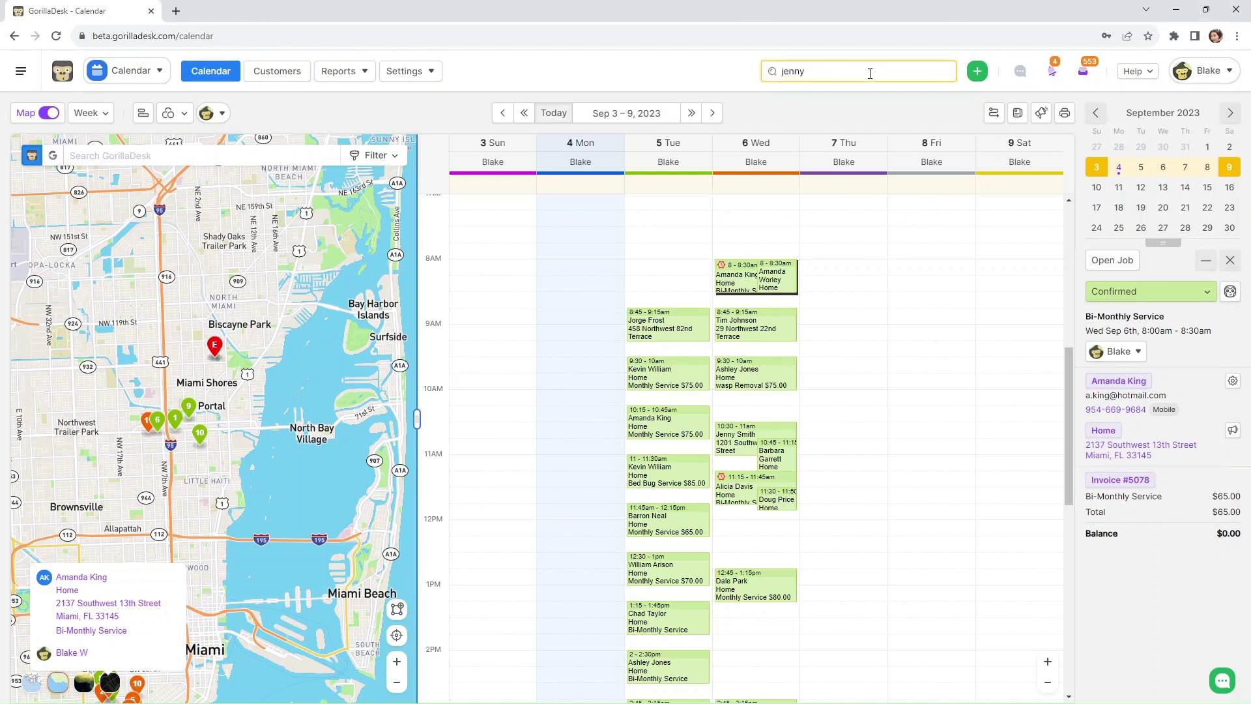
{"action": "left_click", "coordinate": [812, 112]}
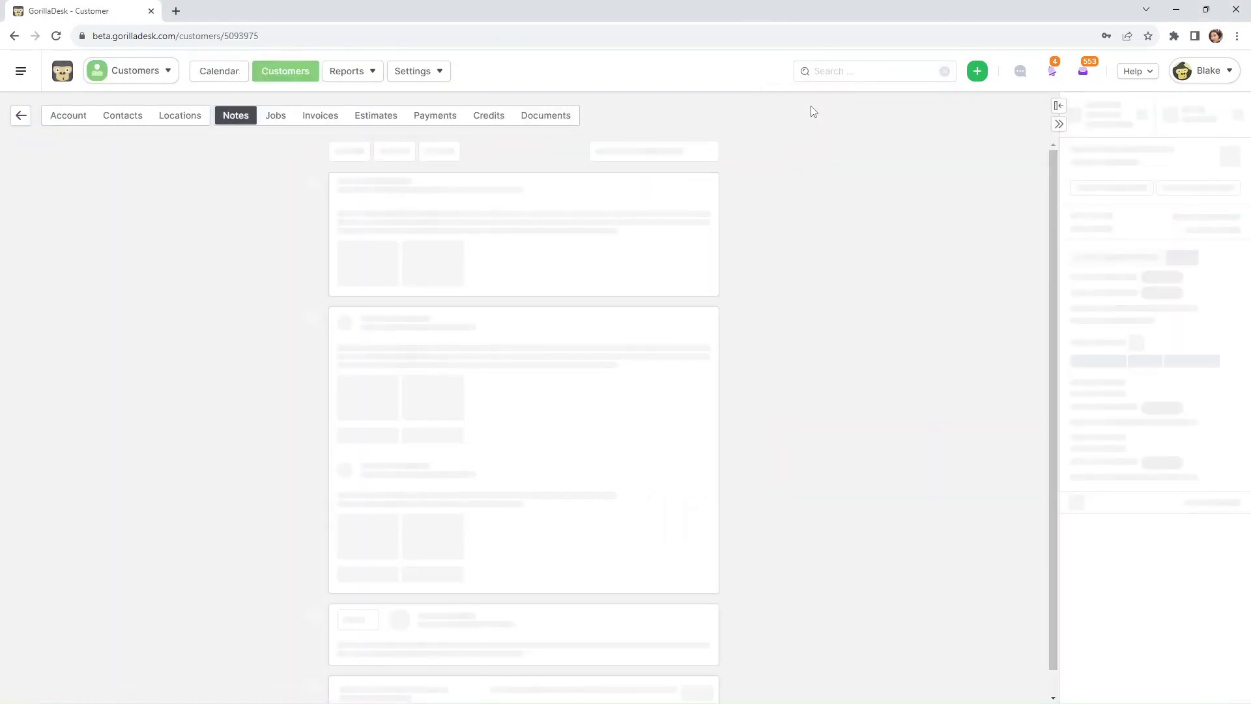
{"action": "left_click", "coordinate": [63, 121]}
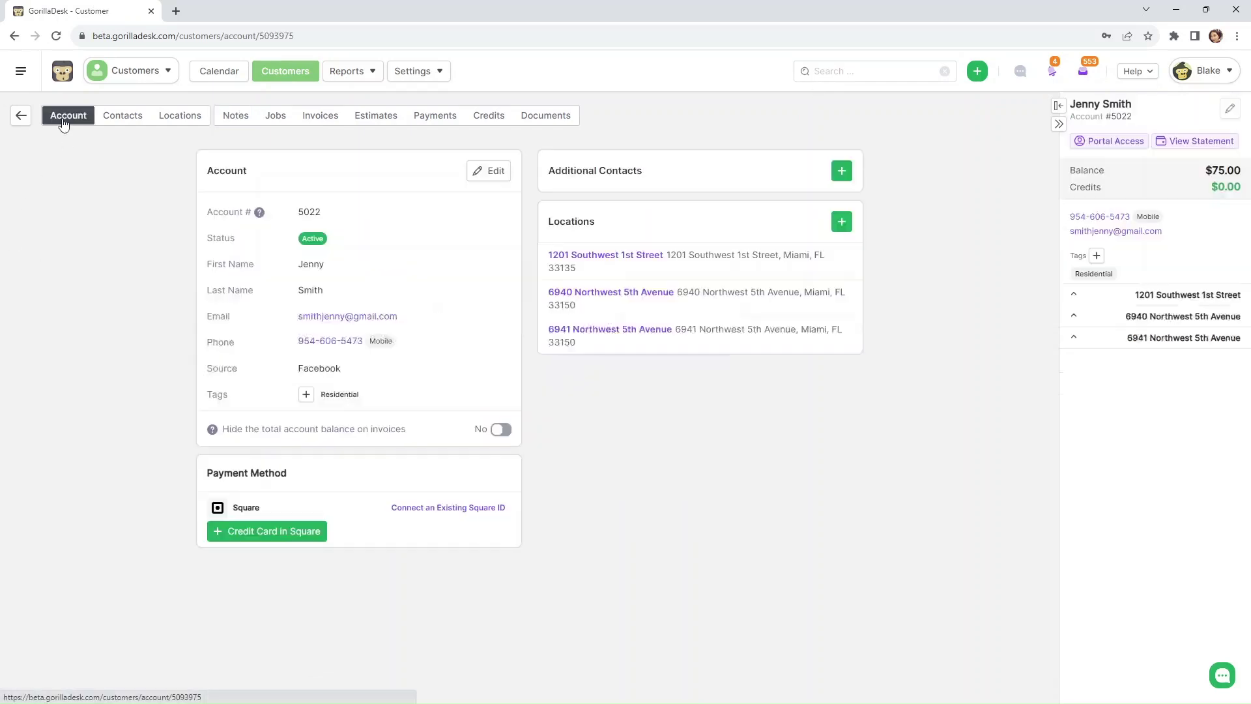
{"action": "left_click", "coordinate": [496, 172]}
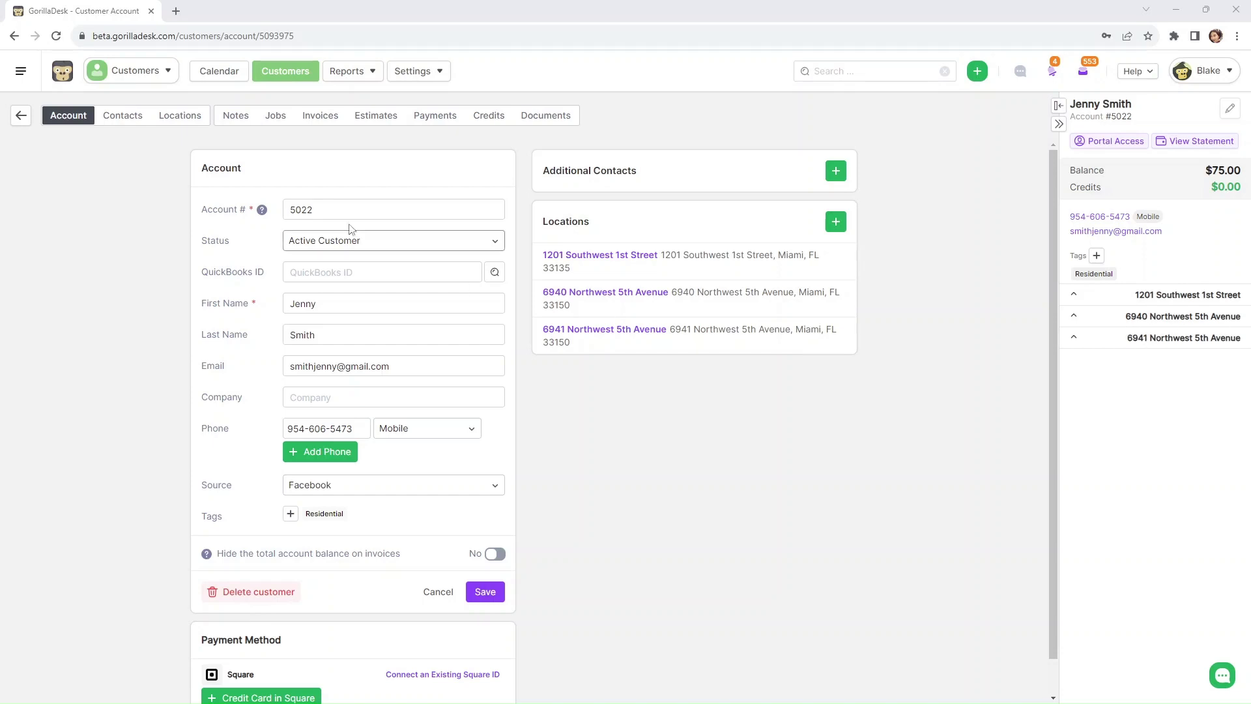
- Show the customer's Locations list with its three active service locations
{"action": "left_click", "coordinate": [180, 117]}
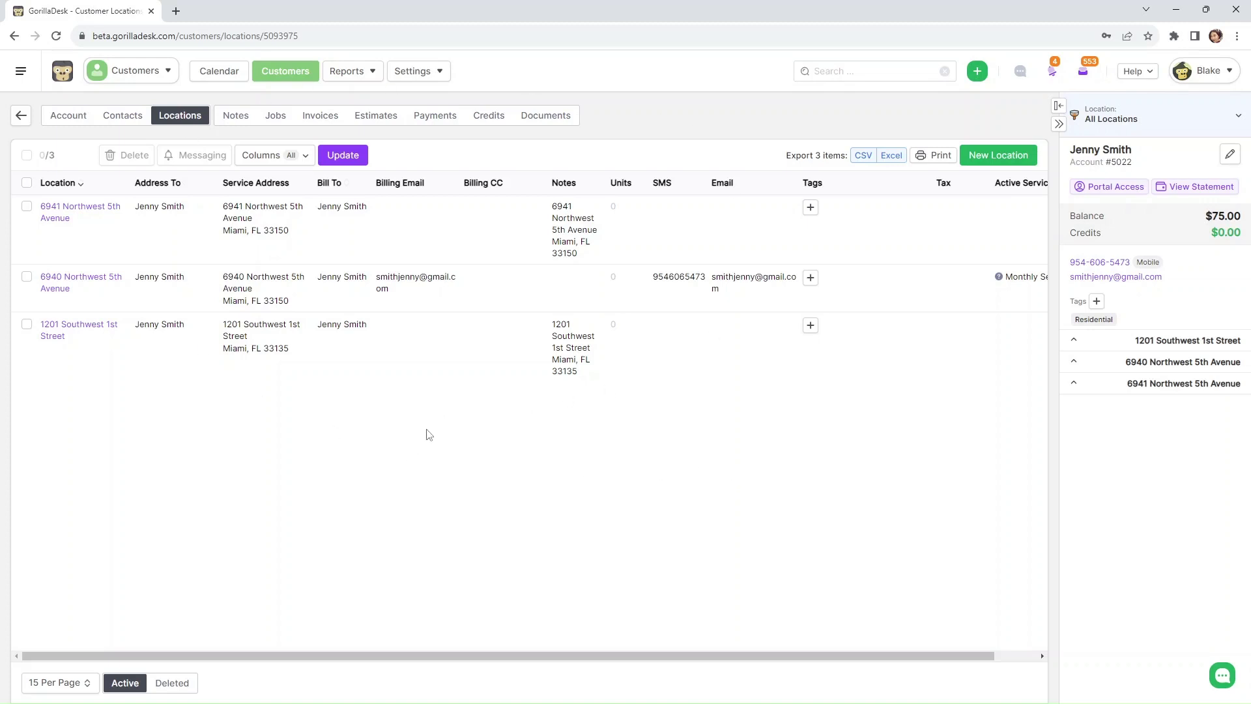
- Select the customer's one deleted location, then return to the Sep 3–9, 2023 calendar
{"action": "left_click", "coordinate": [186, 686]}
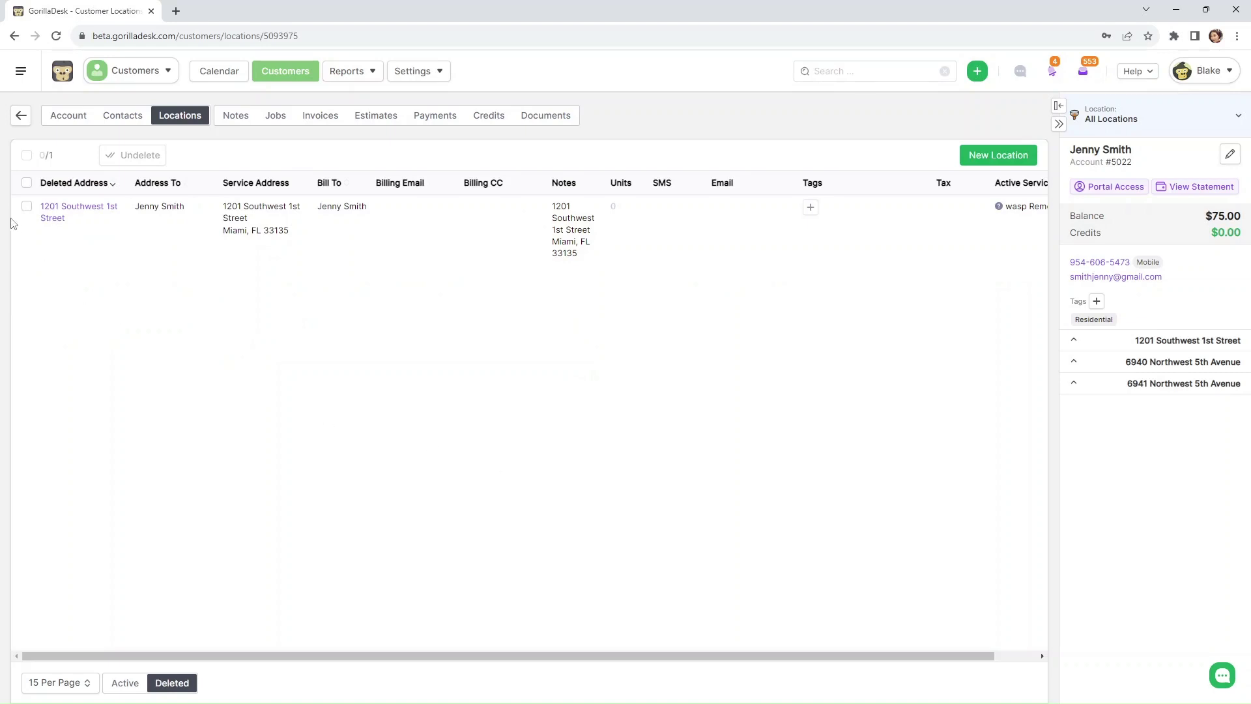
{"action": "left_click", "coordinate": [27, 206]}
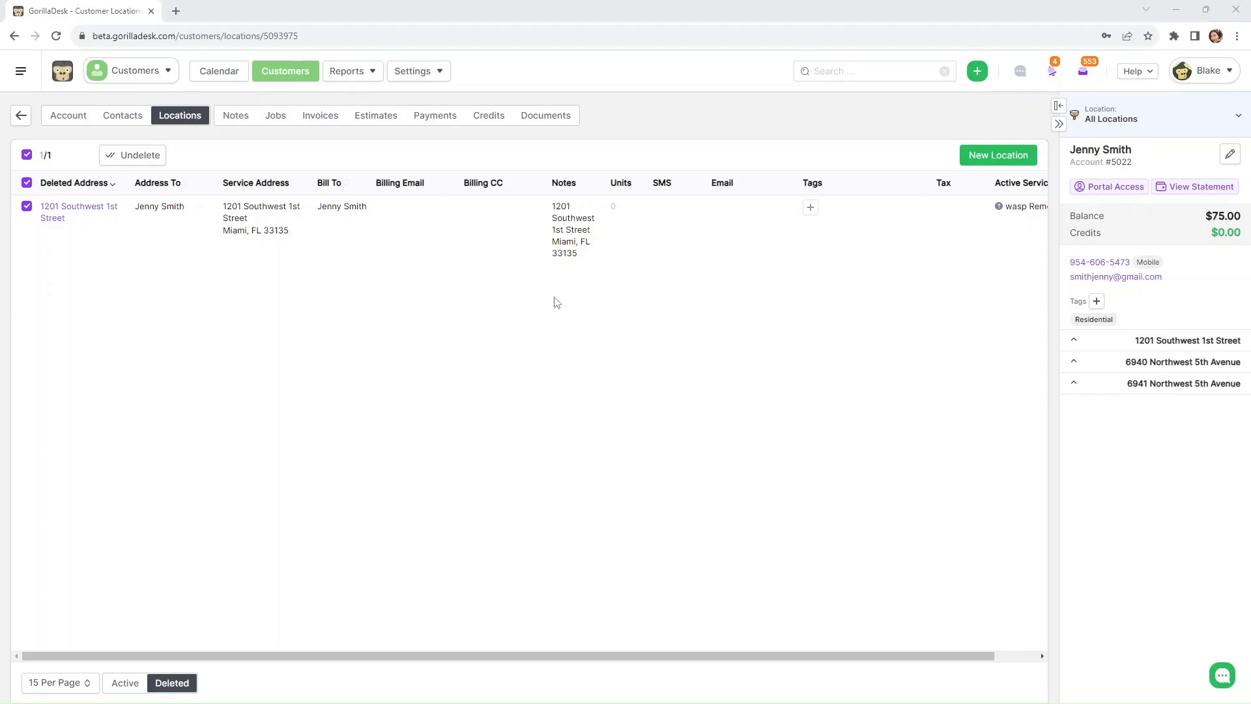
{"action": "left_click", "coordinate": [54, 76]}
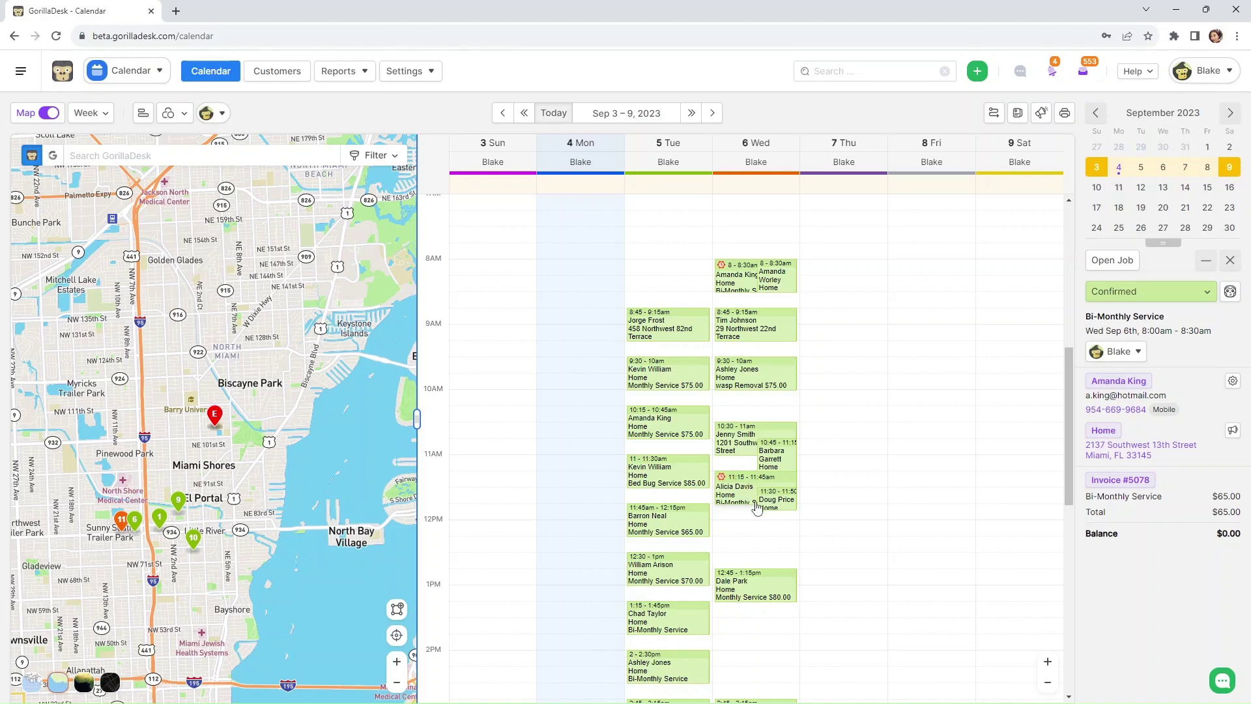
- Upload GetMedia-3 as the Tuesday 8:45 job's location image and open its customer record
{"action": "double_click", "coordinate": [660, 335]}
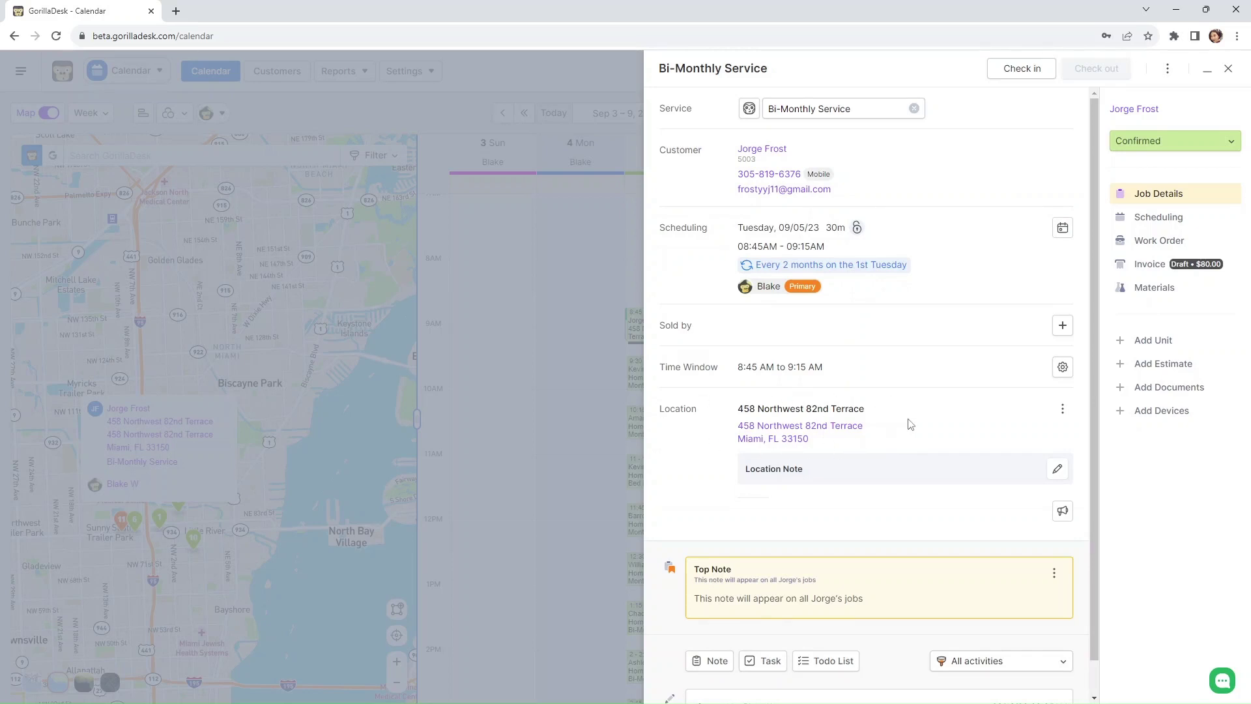
{"action": "left_click", "coordinate": [1063, 412]}
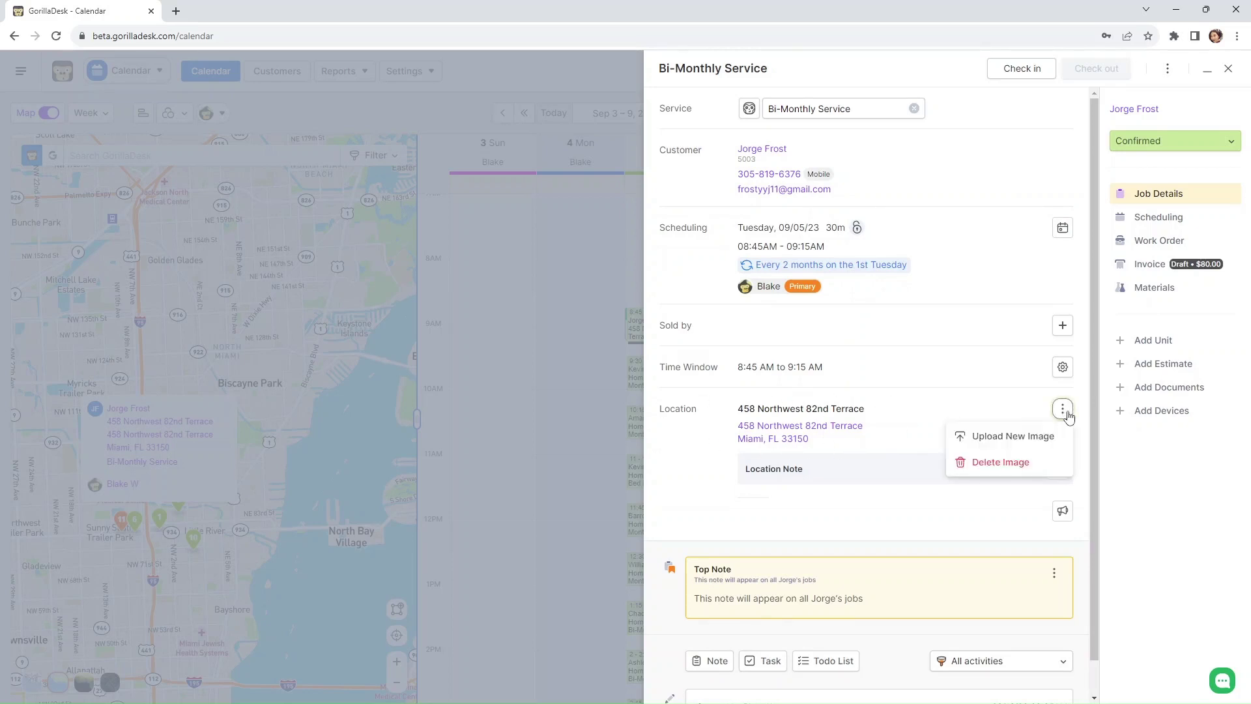
{"action": "left_click", "coordinate": [1003, 443]}
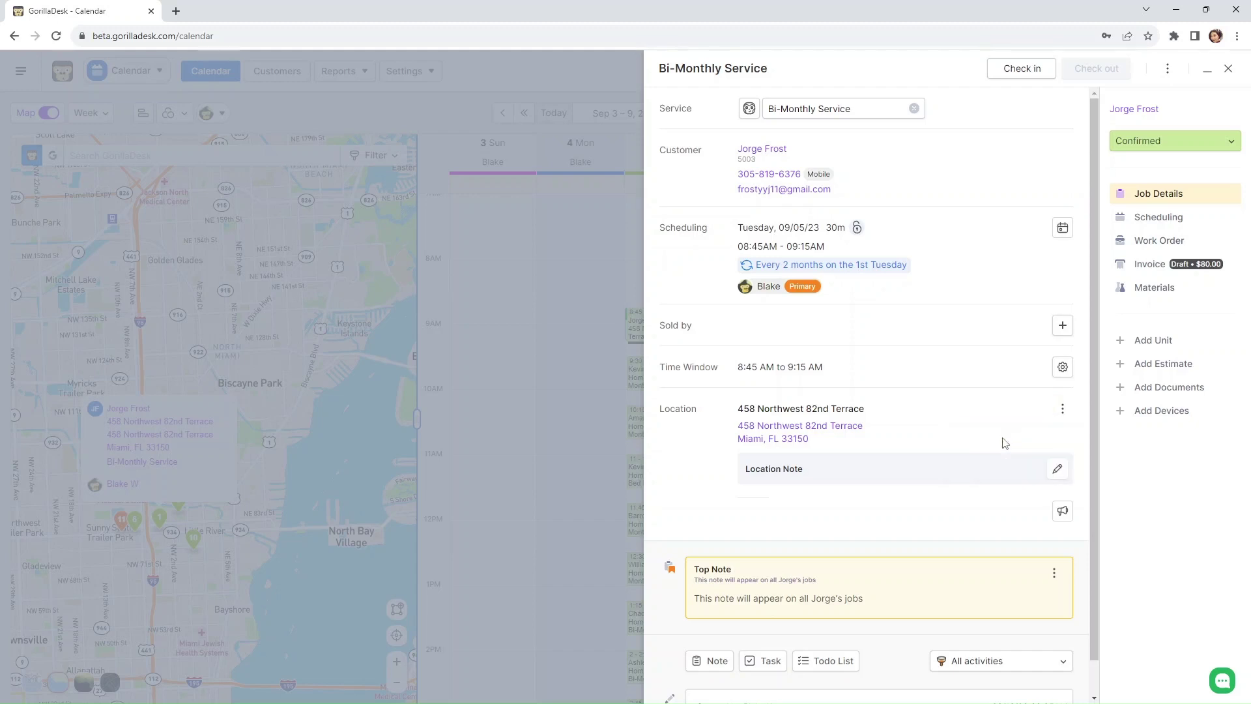
{"action": "left_click", "coordinate": [189, 129]}
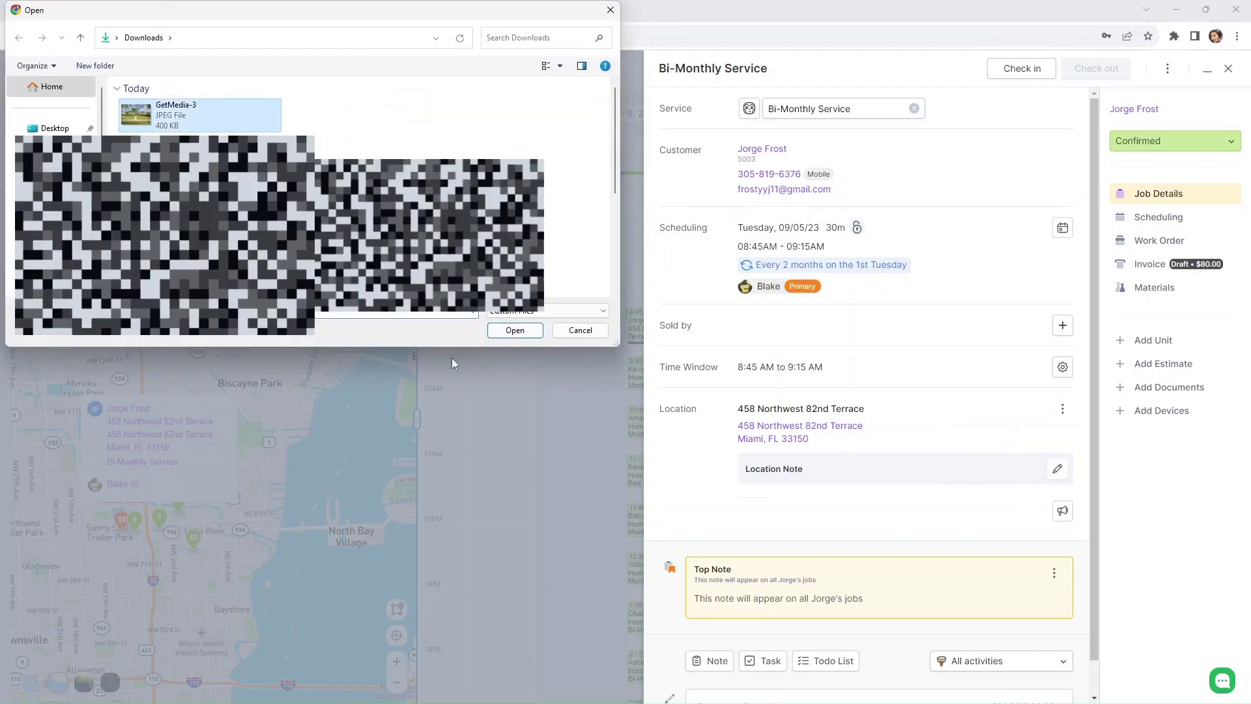
{"action": "left_click", "coordinate": [515, 329]}
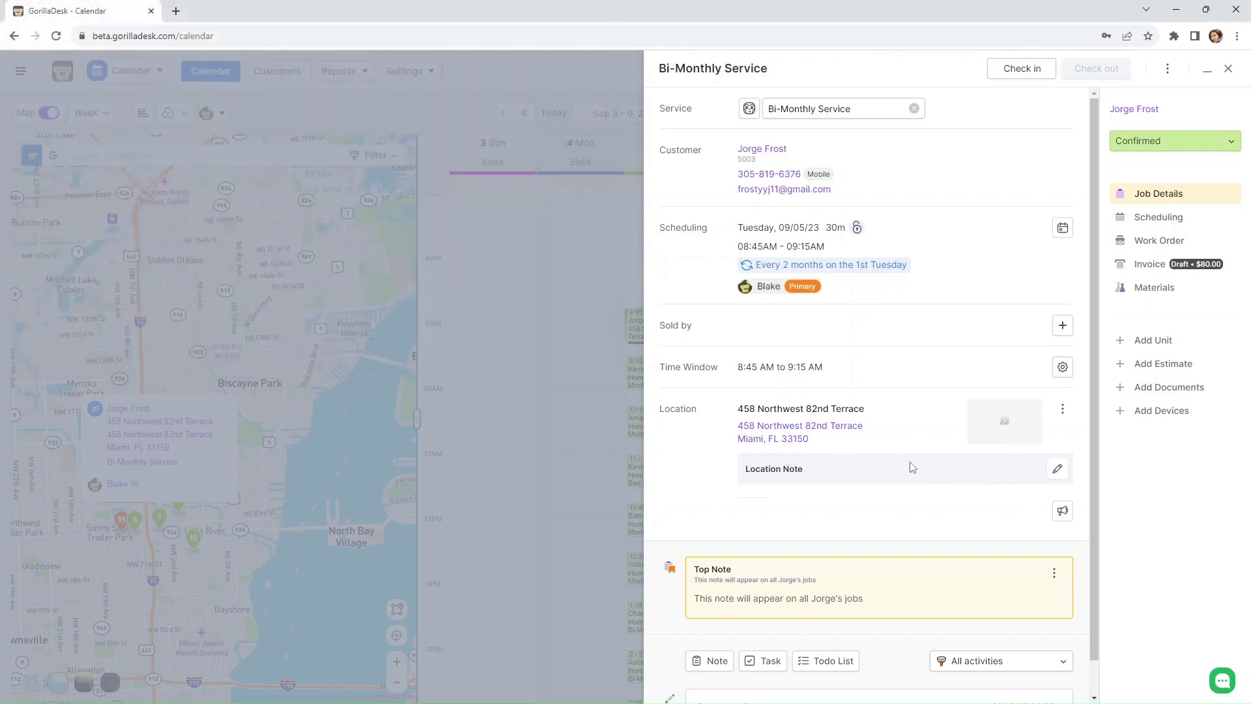
{"action": "left_click", "coordinate": [1141, 112]}
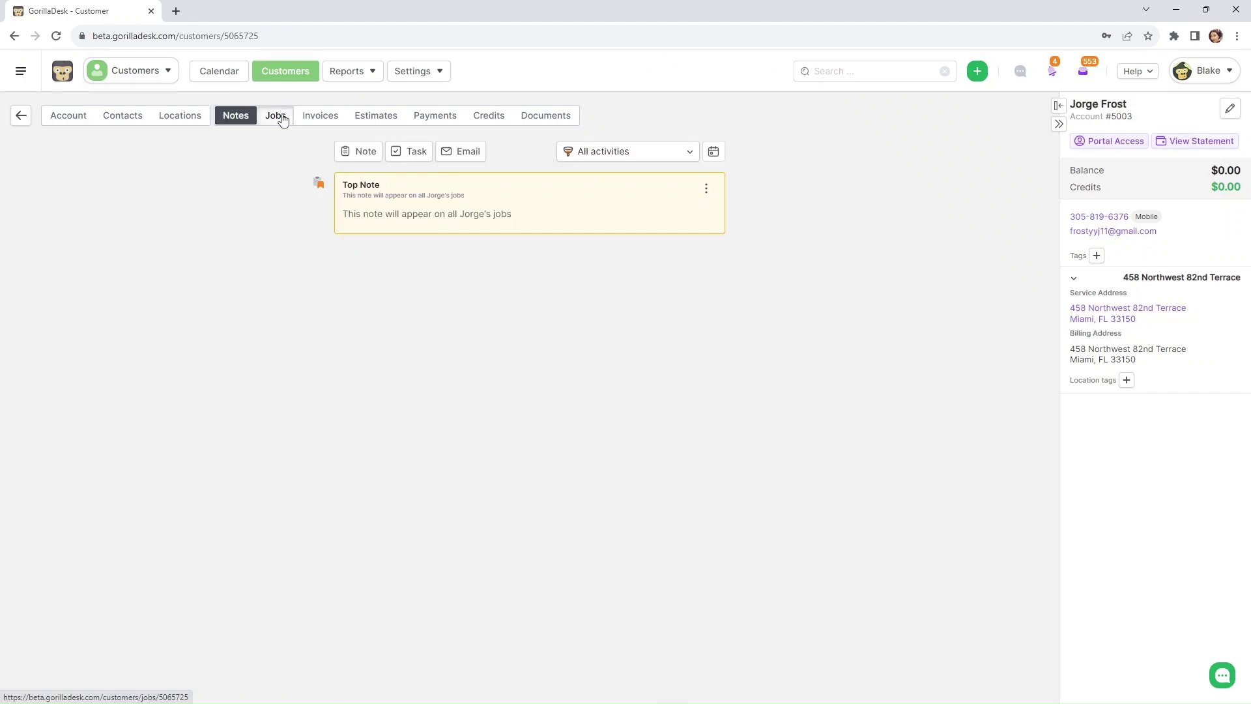
- Check the customer's Bi-Monthly Service job for the new photo, then return to the calendar
{"action": "left_click", "coordinate": [277, 116]}
{"action": "left_click", "coordinate": [204, 207]}
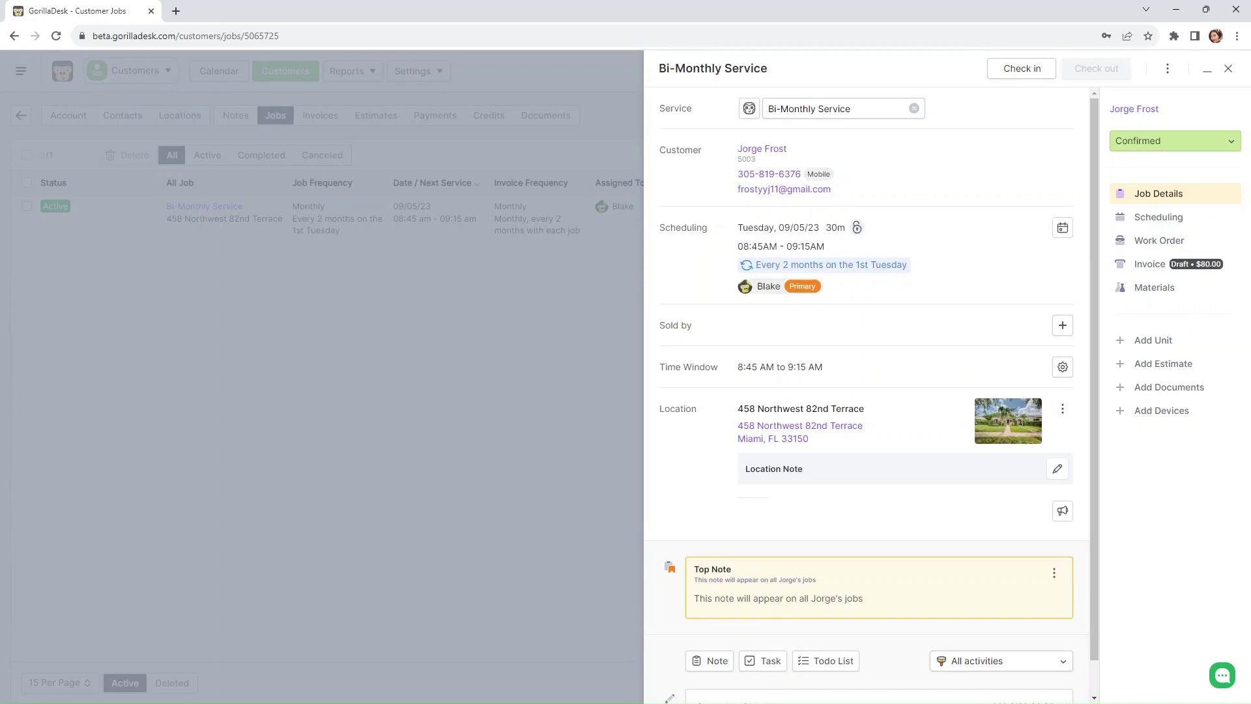
{"action": "left_click", "coordinate": [1228, 68]}
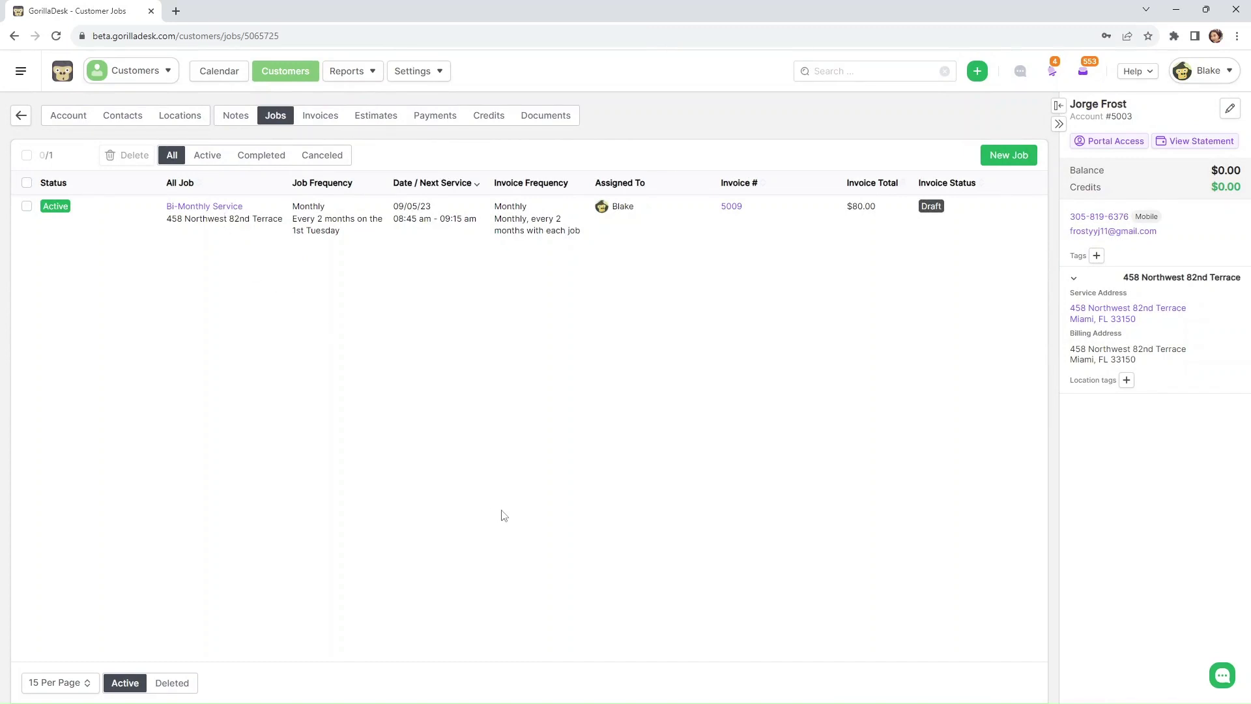
{"action": "left_click", "coordinate": [64, 77]}
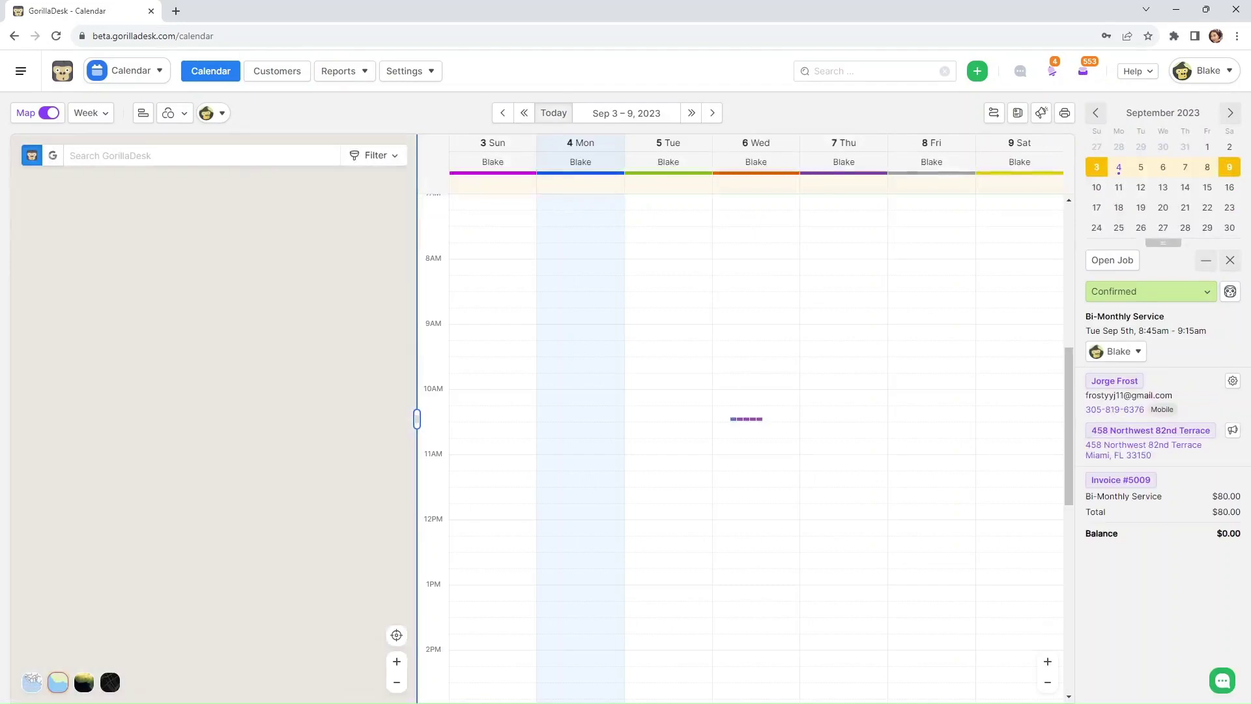
- Show the Wed Sep 6, 8:45–9:15am wasp Removal job summary, $75.00 total, in the sidebar
{"action": "left_click", "coordinate": [755, 324]}
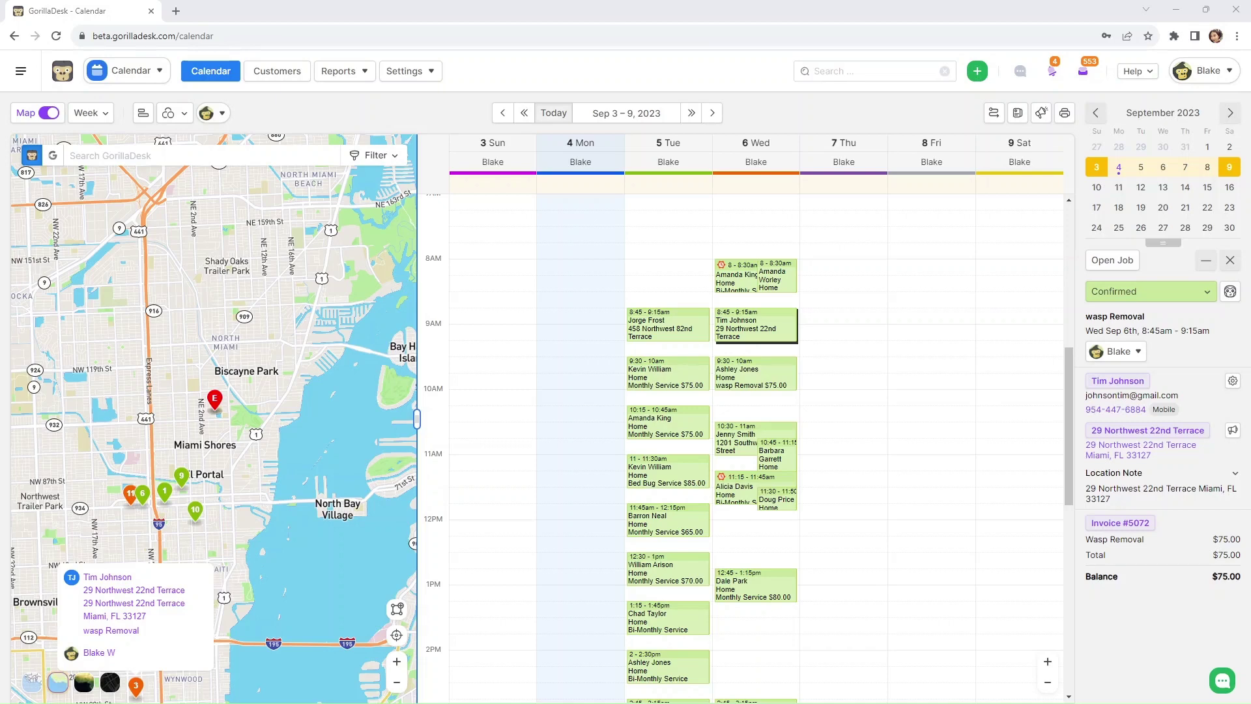
- Open the wasp Removal job's full details and view its invoice
{"action": "double_click", "coordinate": [734, 326]}
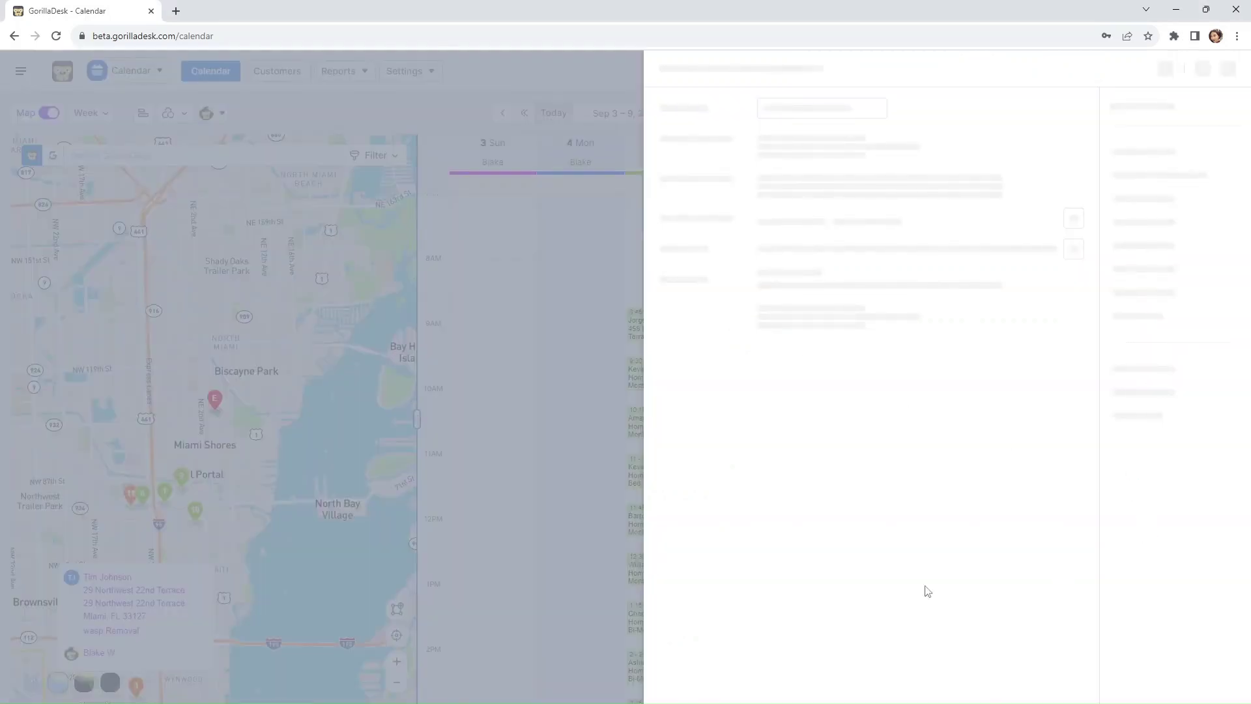
{"action": "scroll", "coordinate": [912, 478], "scroll_direction": "down", "scroll_amount": 3}
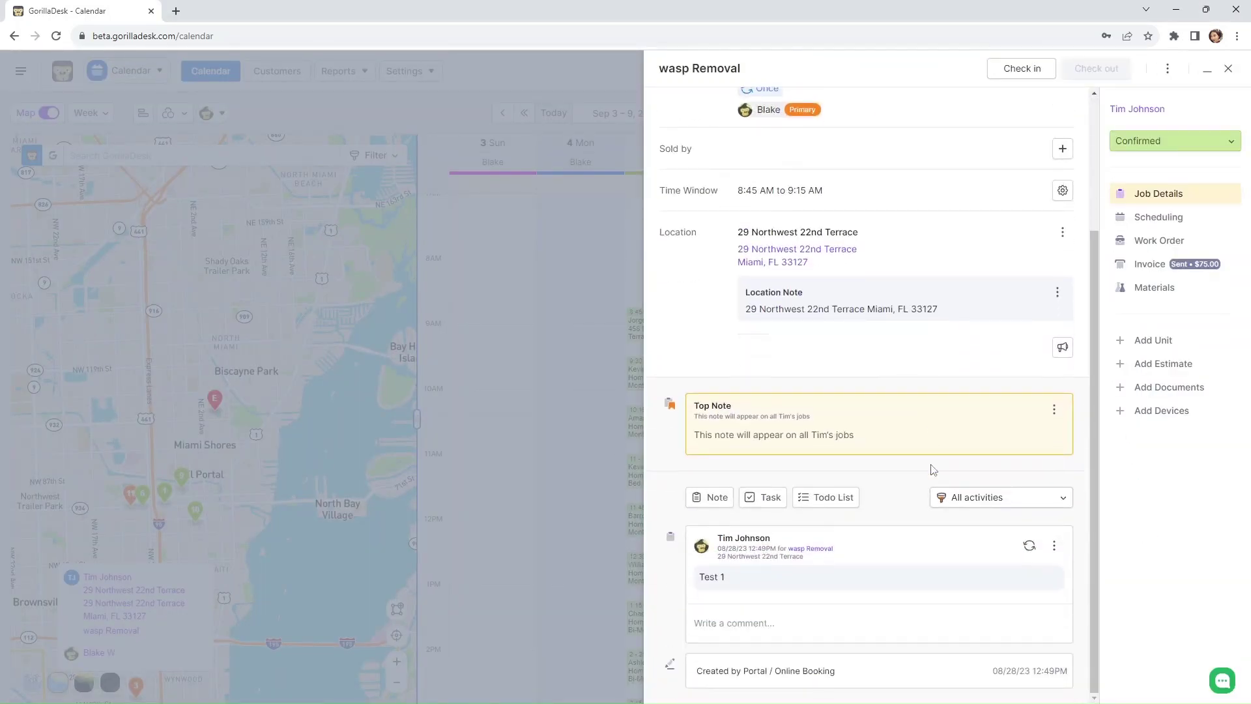
{"action": "scroll", "coordinate": [933, 469], "scroll_direction": "up", "scroll_amount": 3}
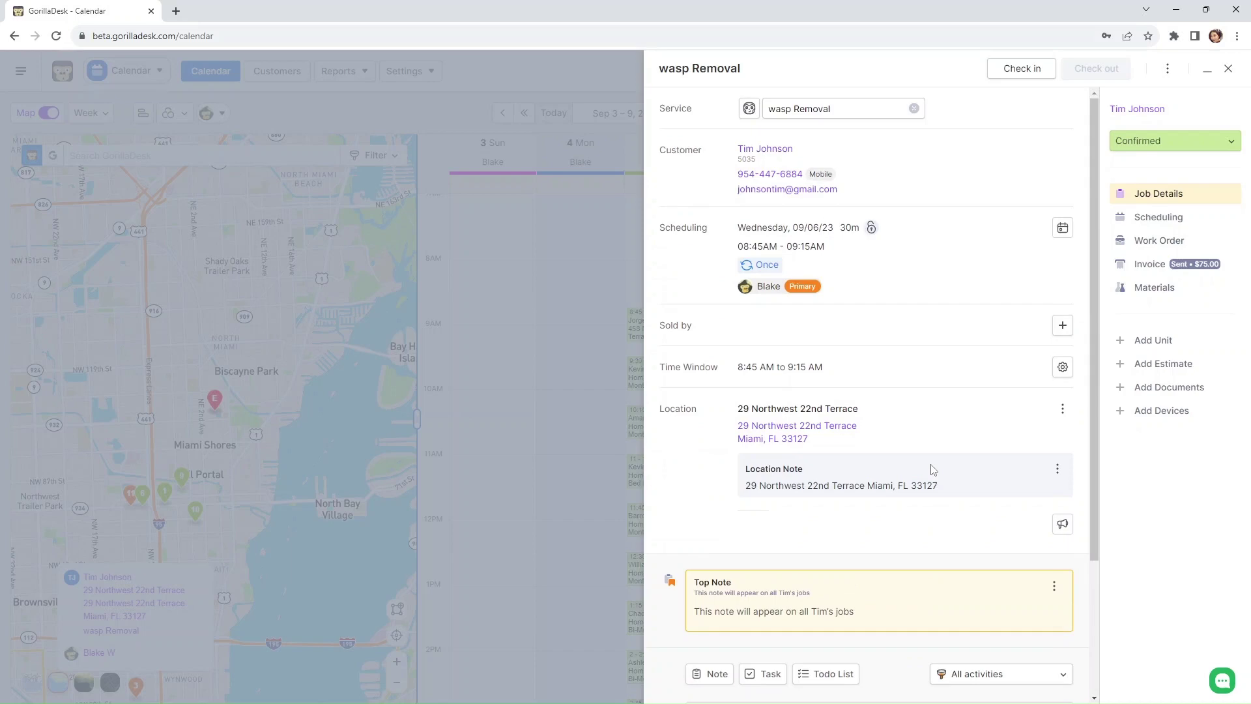
{"action": "left_click", "coordinate": [1146, 265]}
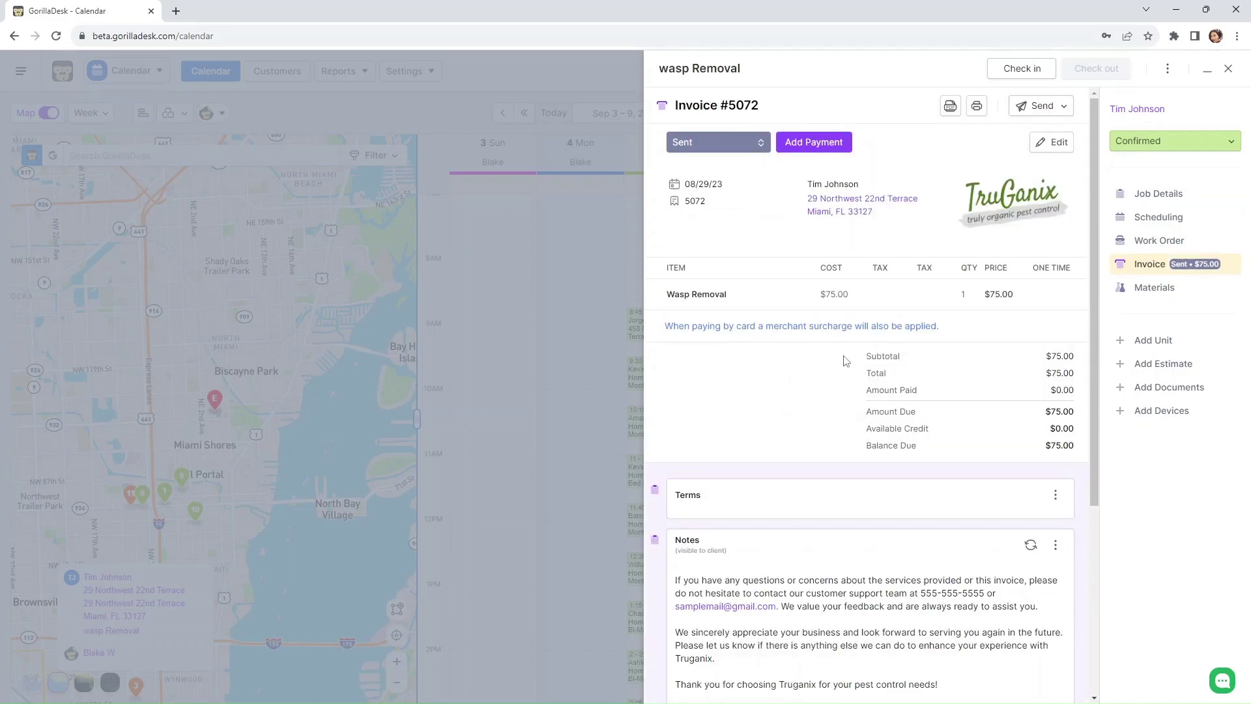
{"action": "scroll", "coordinate": [846, 360], "scroll_direction": "down", "scroll_amount": 5}
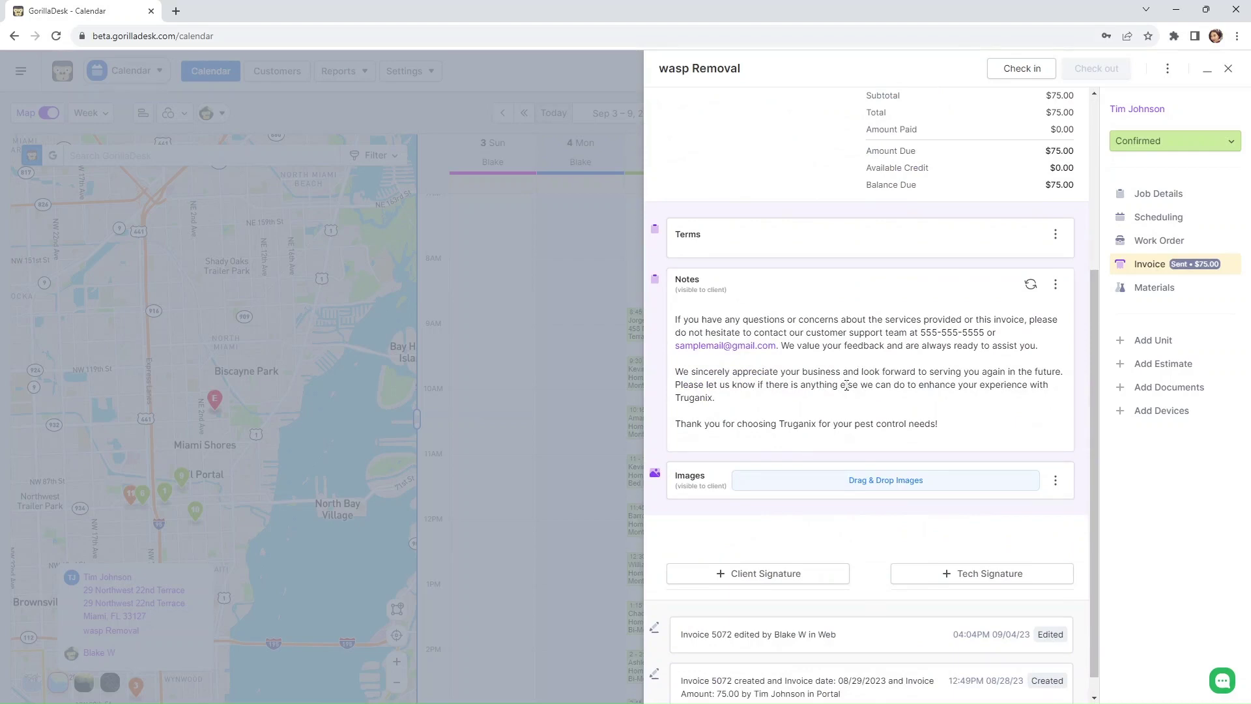
{"action": "scroll", "coordinate": [854, 402], "scroll_direction": "up", "scroll_amount": 4}
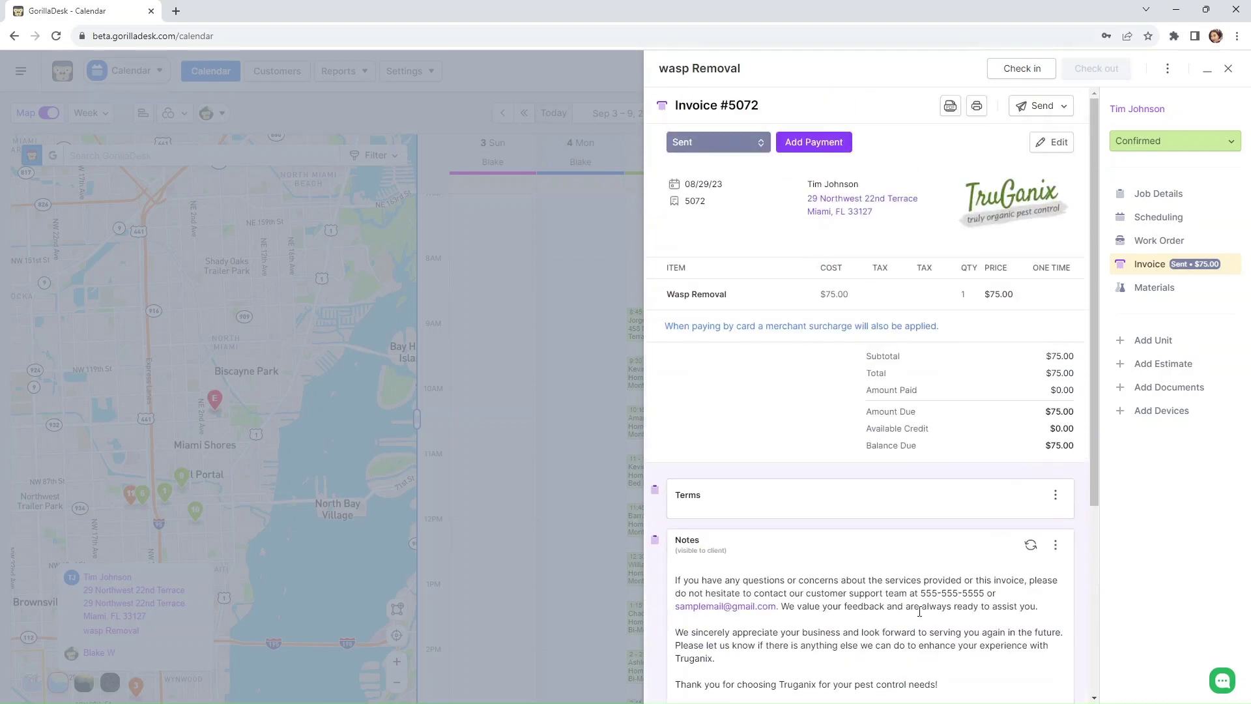
- Make the invoice notes repeat on every recurrence and close the job panel
{"action": "scroll", "coordinate": [855, 450], "scroll_direction": "down", "scroll_amount": 2}
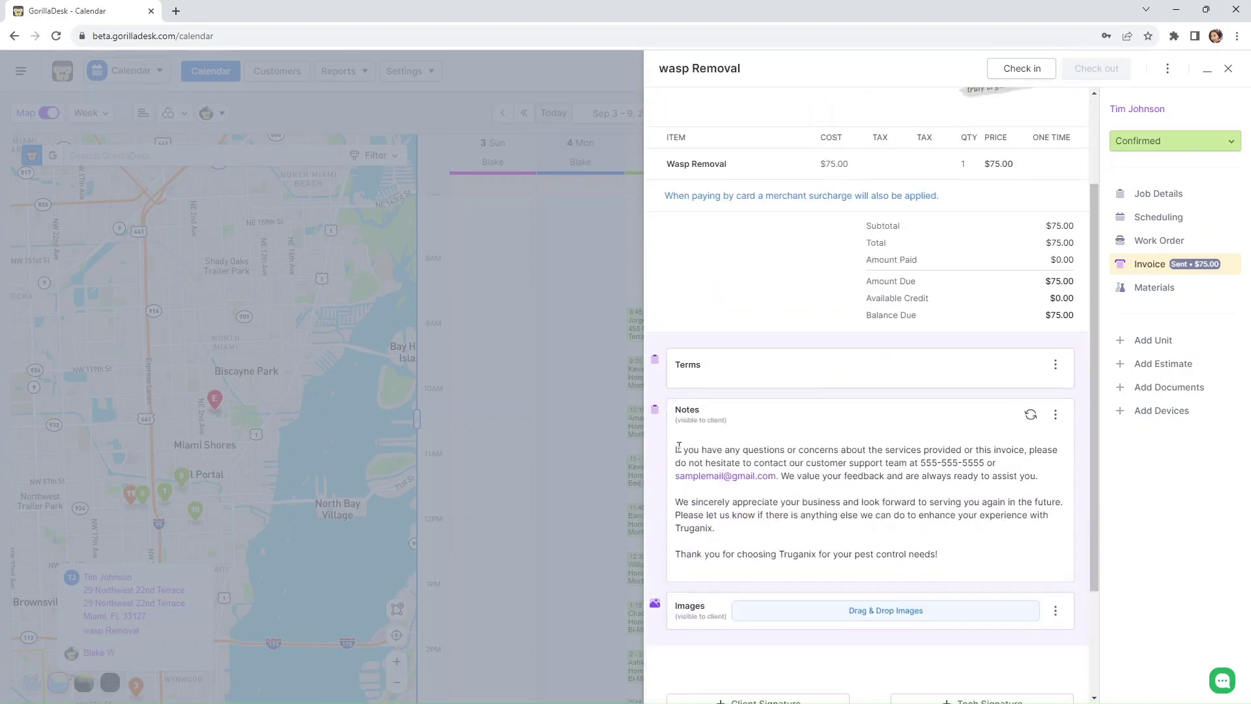
{"action": "left_click_drag", "start_coordinate": [746, 71], "coordinate": [659, 73]}
{"action": "left_click", "coordinate": [796, 69]}
{"action": "scroll", "coordinate": [873, 335], "scroll_direction": "up", "scroll_amount": 3}
{"action": "scroll", "coordinate": [881, 323], "scroll_direction": "down", "scroll_amount": 3}
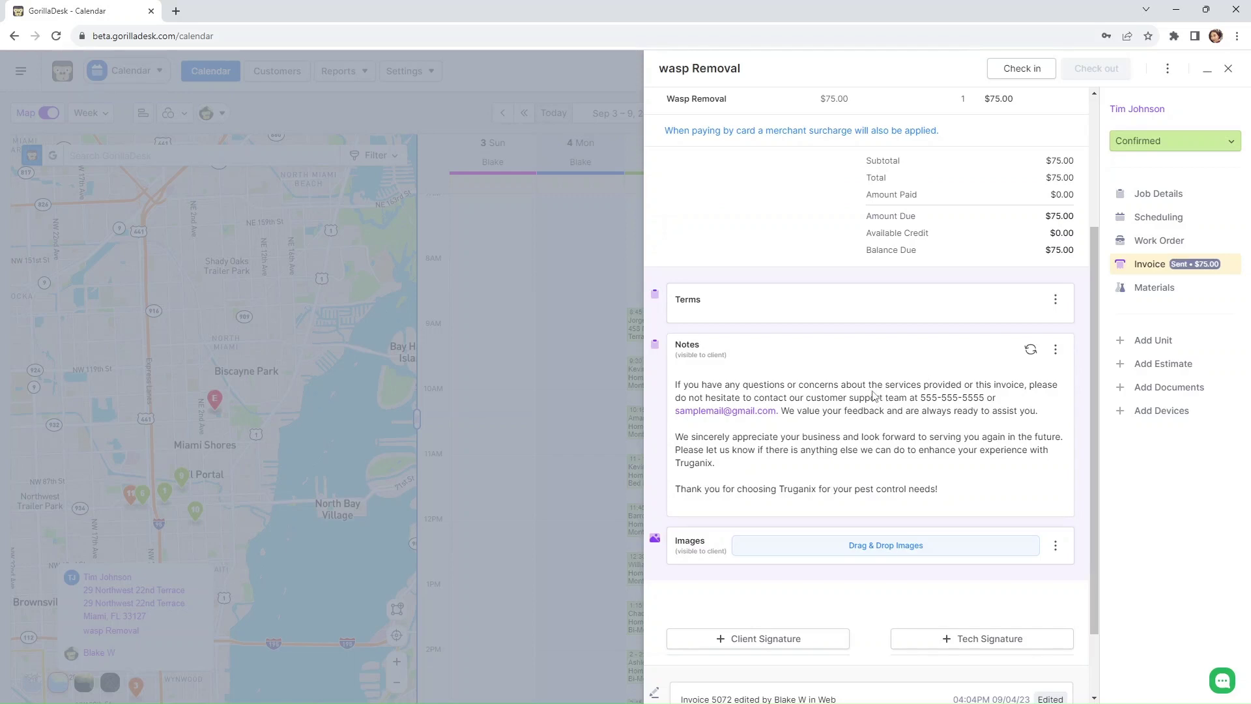
{"action": "left_click", "coordinate": [1030, 352]}
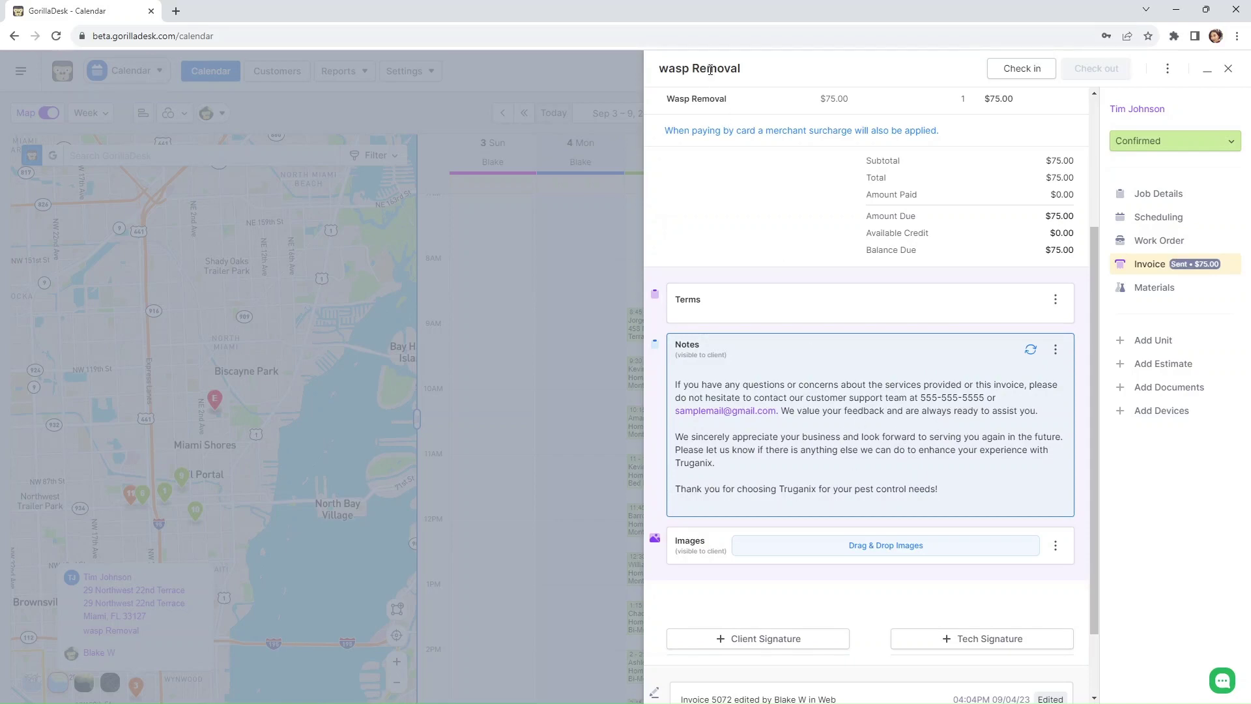
{"action": "left_click", "coordinate": [1228, 68]}
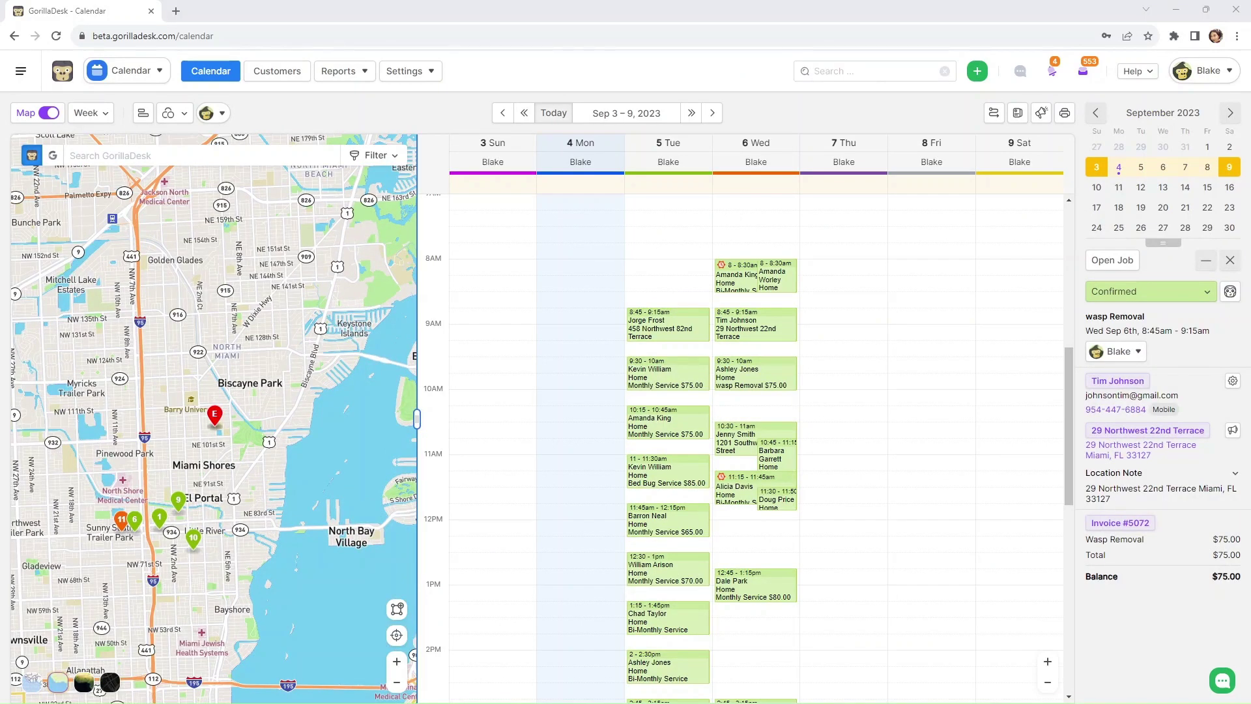
{"action": "left_click", "coordinate": [130, 70]}
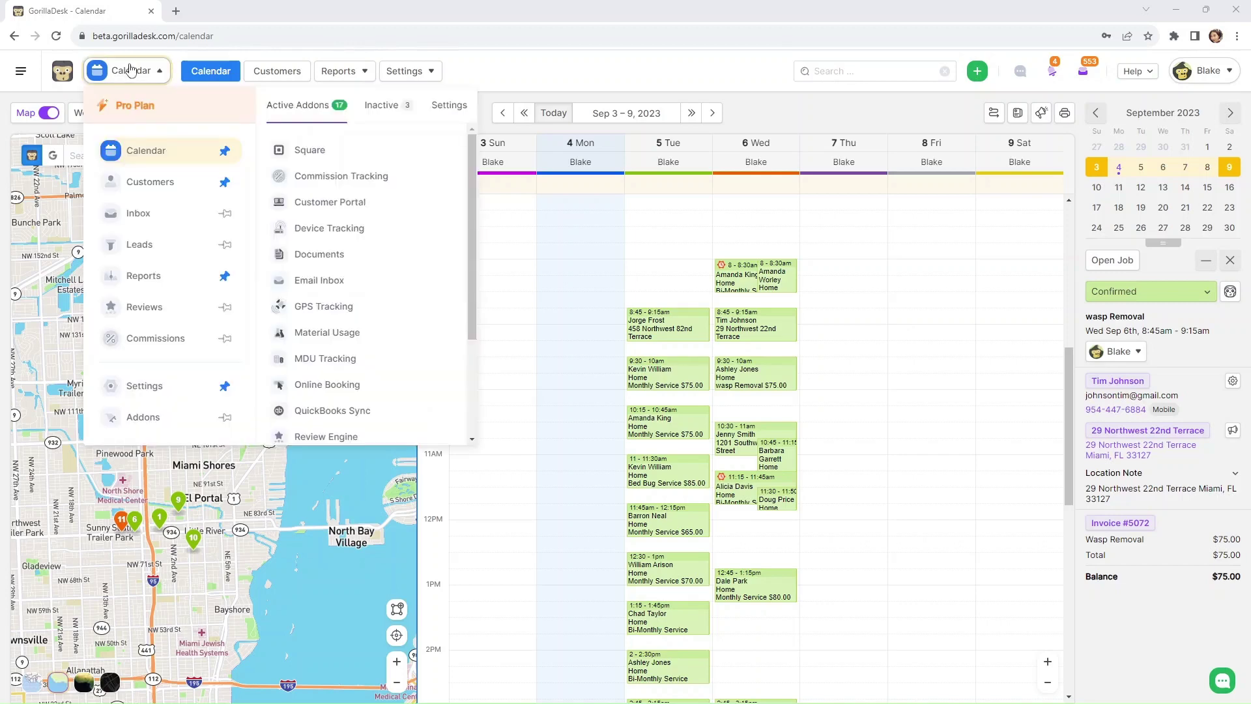
{"action": "left_click", "coordinate": [160, 383]}
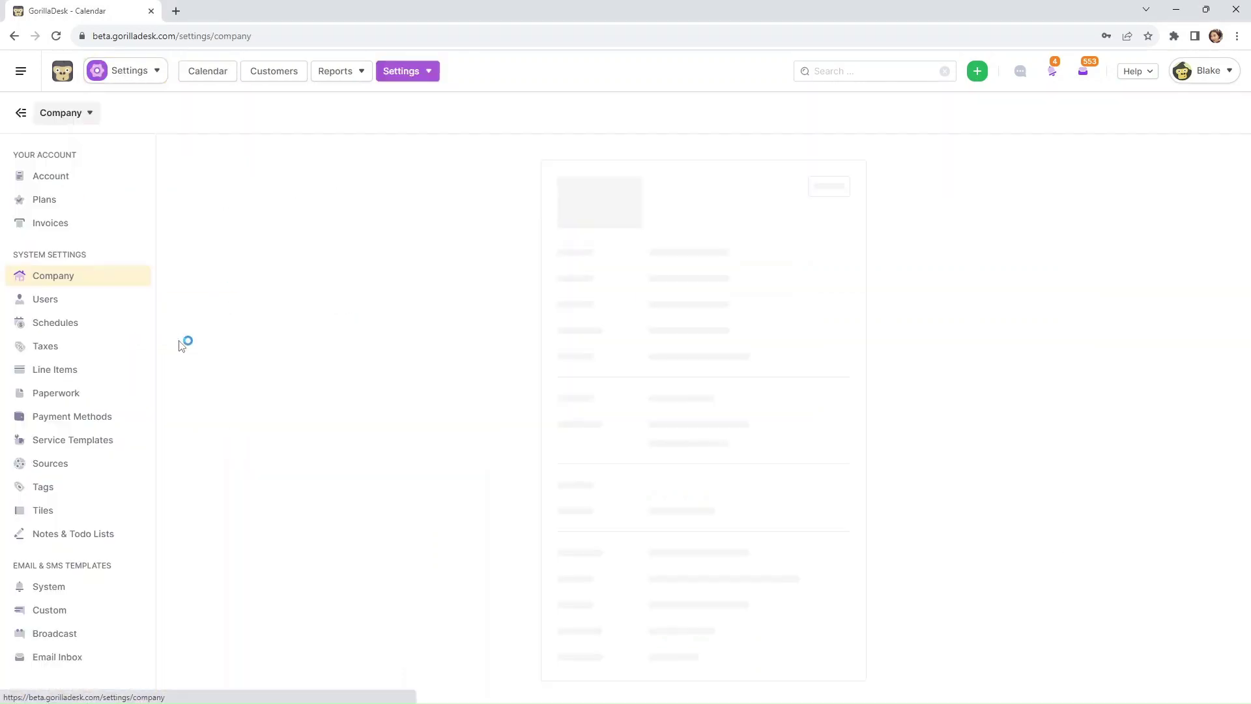
{"action": "left_click", "coordinate": [60, 394]}
{"action": "scroll", "coordinate": [680, 258], "scroll_direction": "down", "scroll_amount": 5}
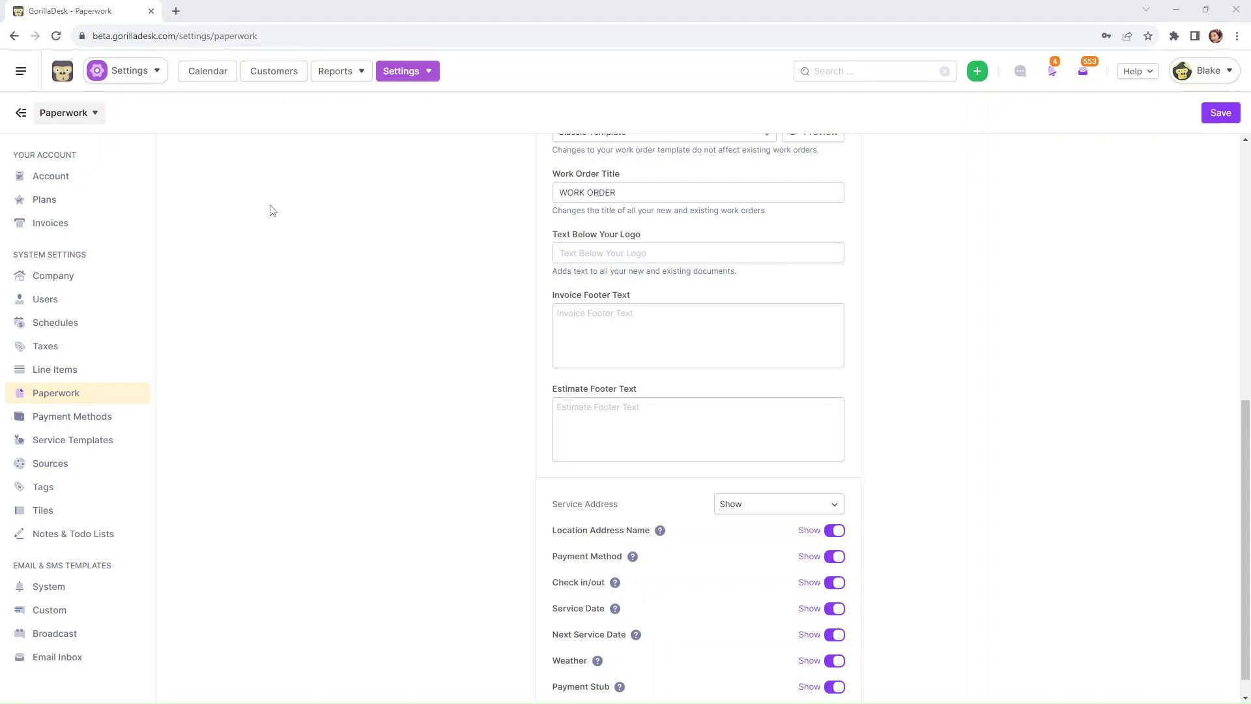
{"action": "left_click", "coordinate": [57, 75]}
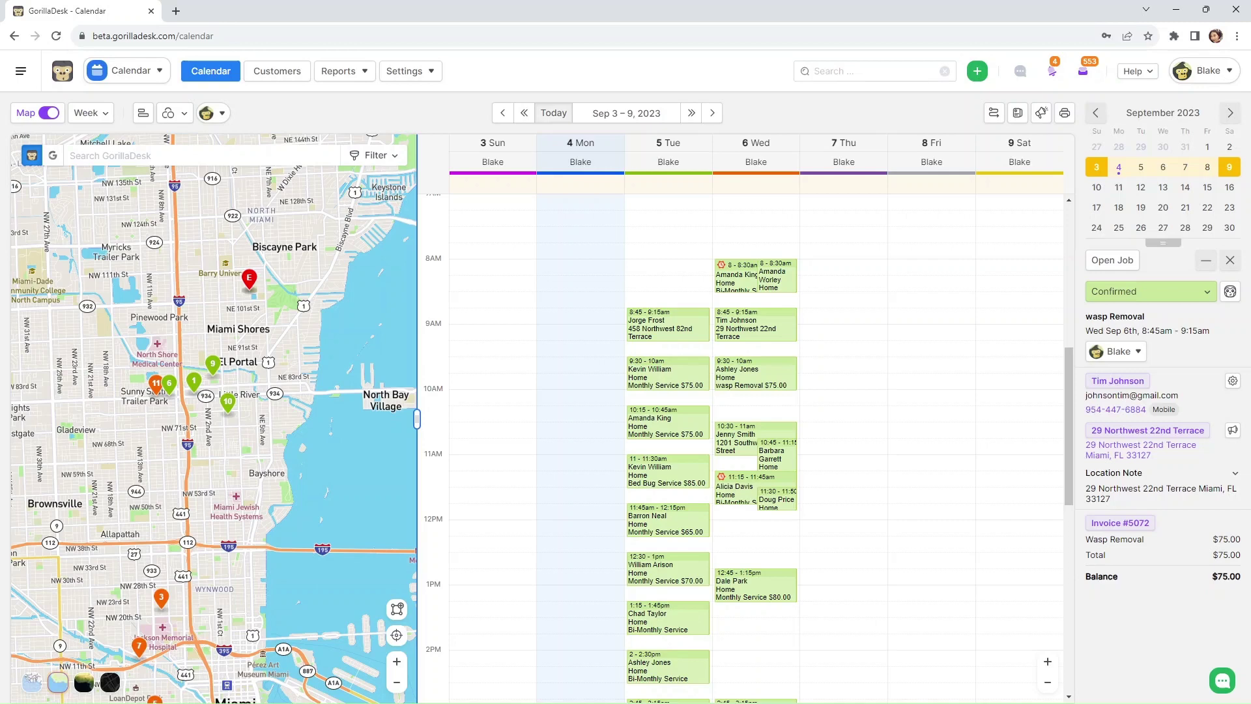
- Search the map for the customer's name and drop a Search Point pin at their first address
{"action": "left_click", "coordinate": [260, 161]}
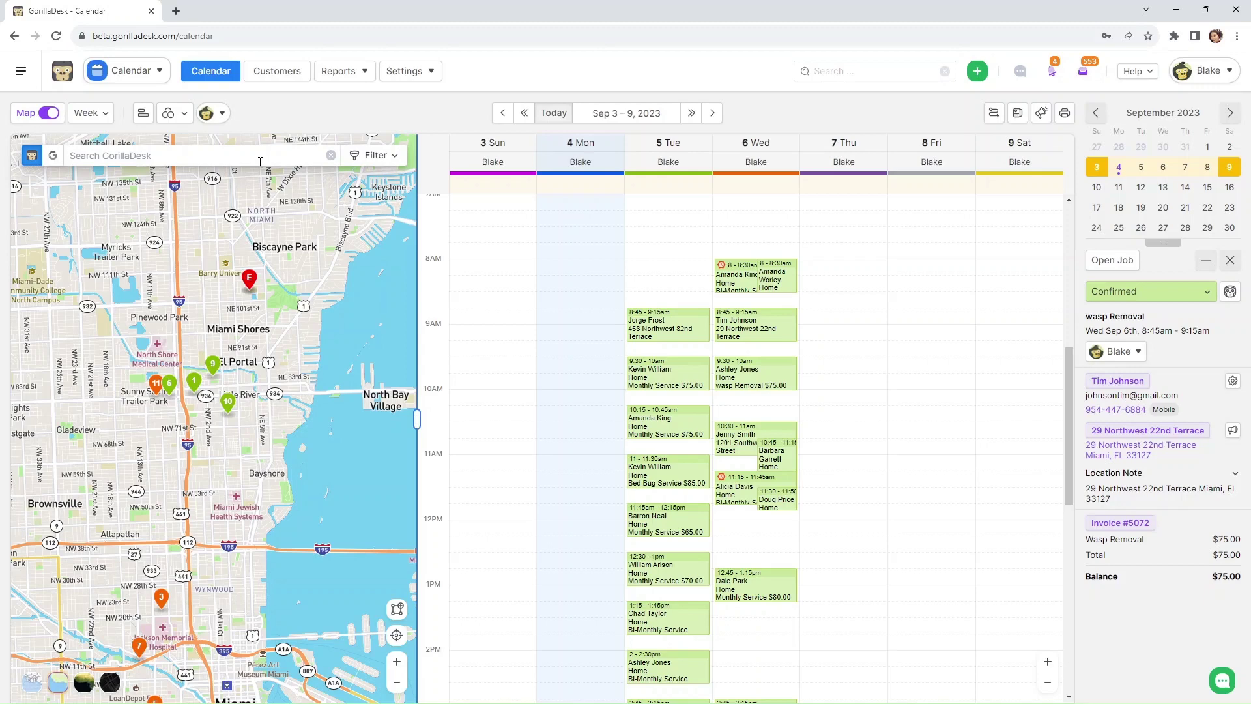
{"action": "type", "text": "jenny"}
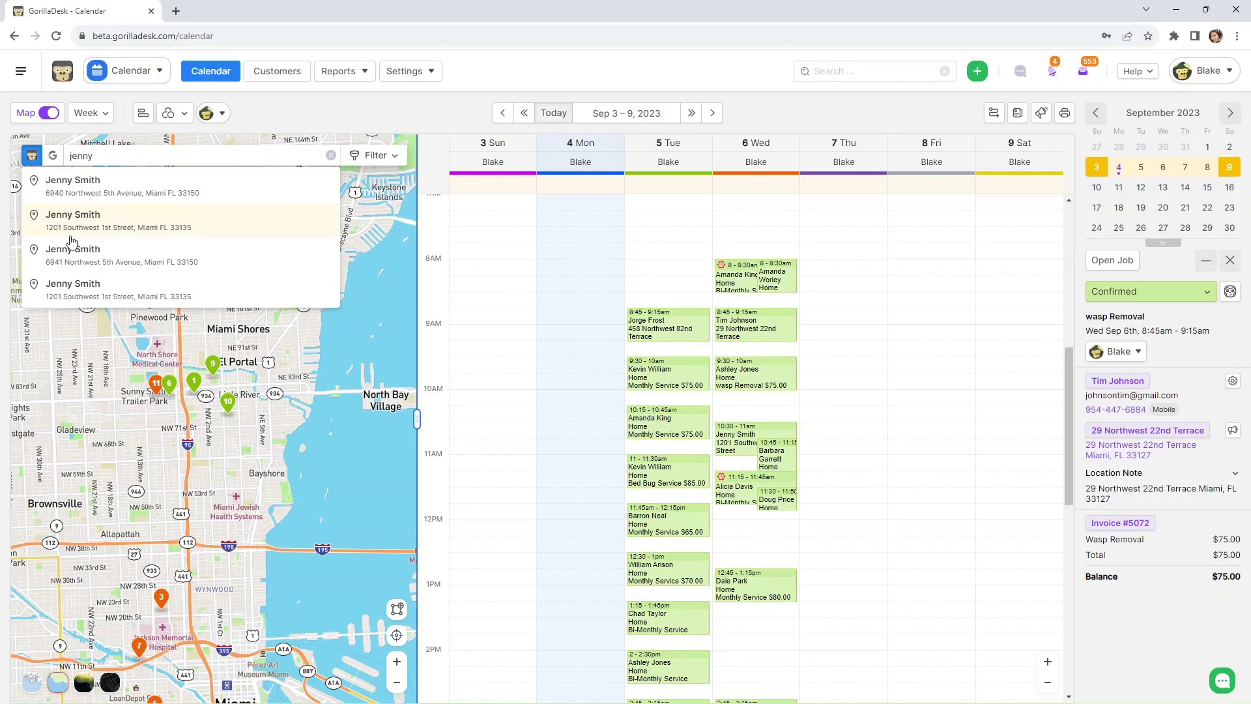
{"action": "left_click", "coordinate": [91, 196]}
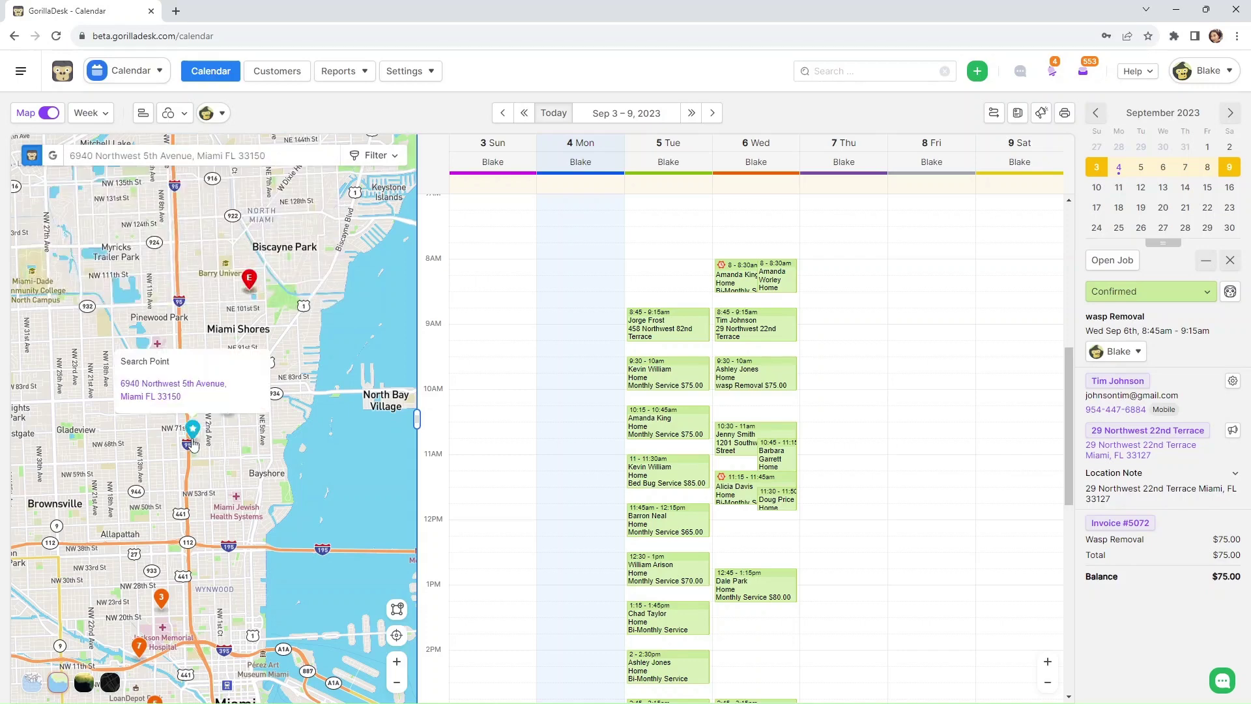
{"action": "scroll", "coordinate": [192, 445], "scroll_direction": "up", "scroll_amount": 5}
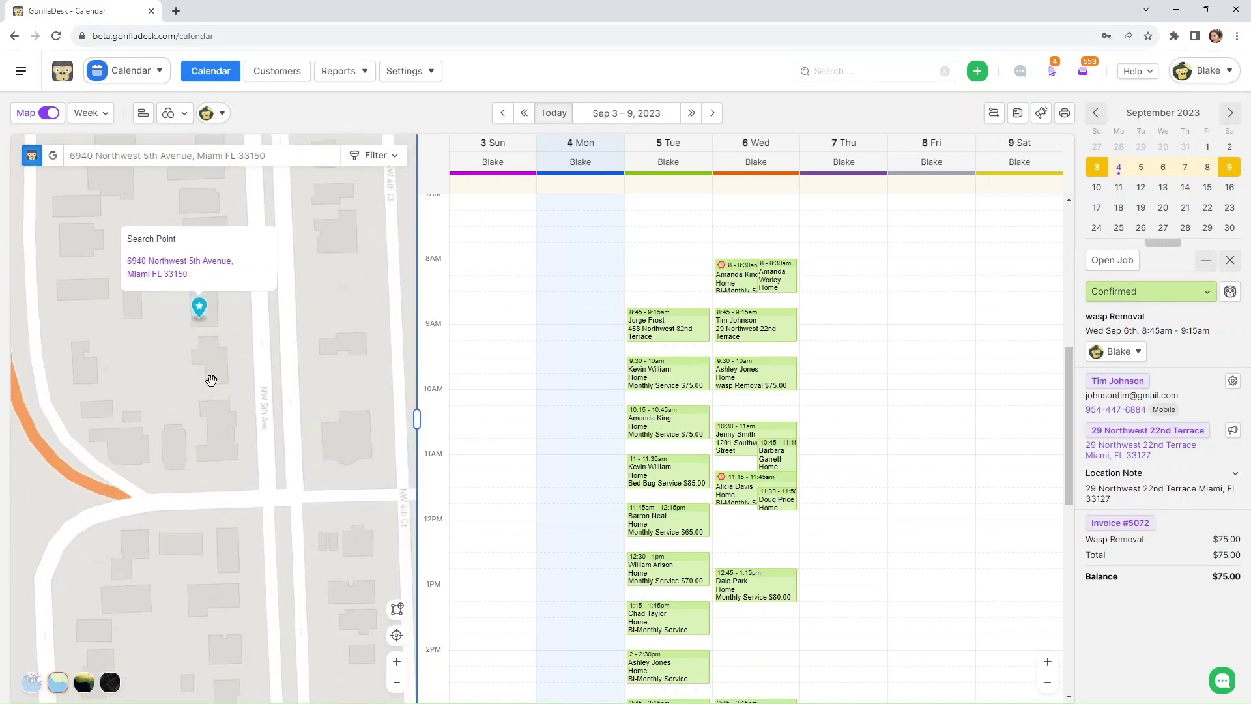
{"action": "scroll", "coordinate": [211, 380], "scroll_direction": "down", "scroll_amount": 5}
{"action": "scroll", "coordinate": [215, 385], "scroll_direction": "down", "scroll_amount": 3}
{"action": "scroll", "coordinate": [271, 448], "scroll_direction": "up", "scroll_amount": 1}
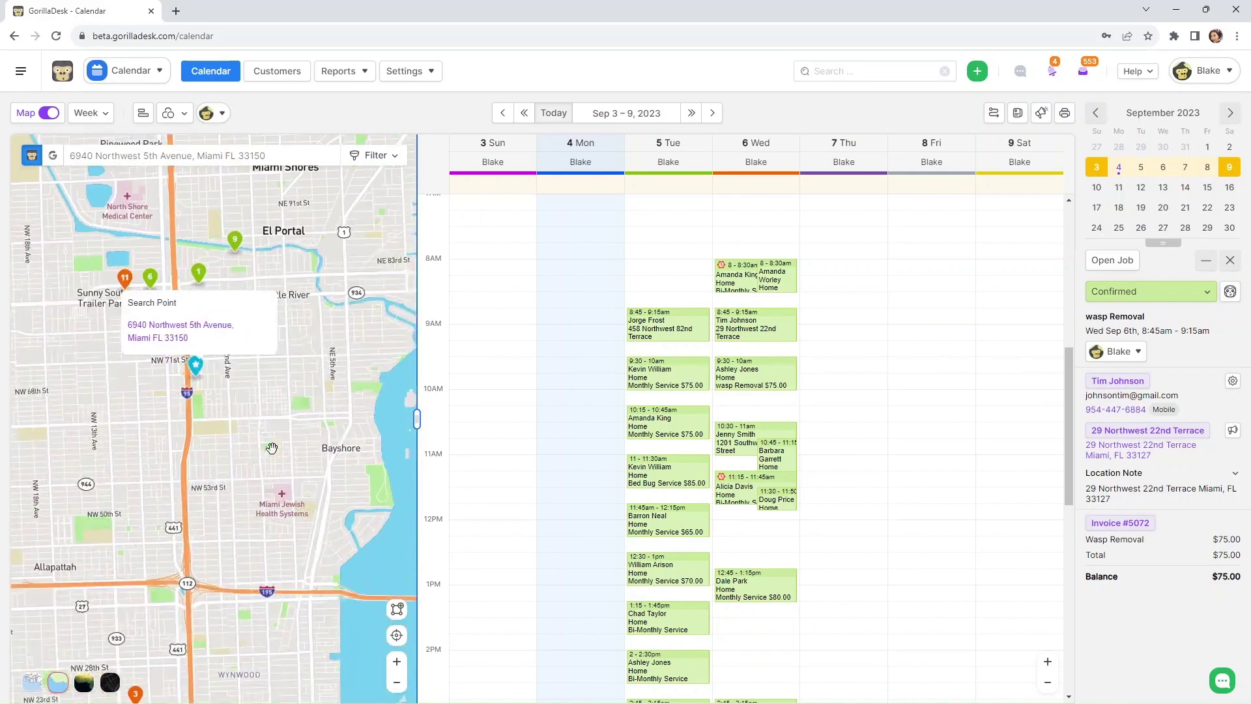